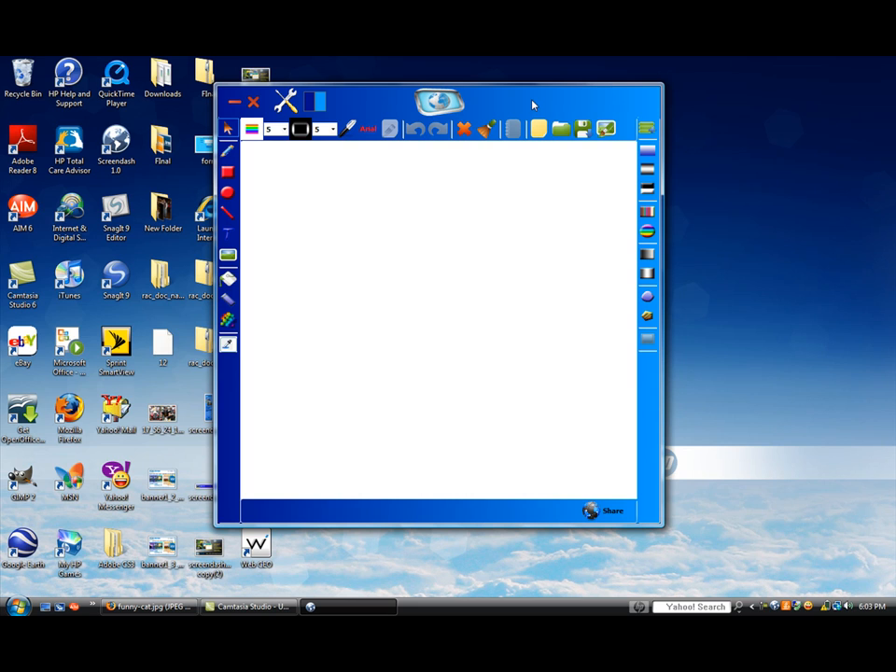
Capture the cat photo from the browser page as the canvas image, minimize the browser and enlarge the editor window
click(150, 607)
click(347, 607)
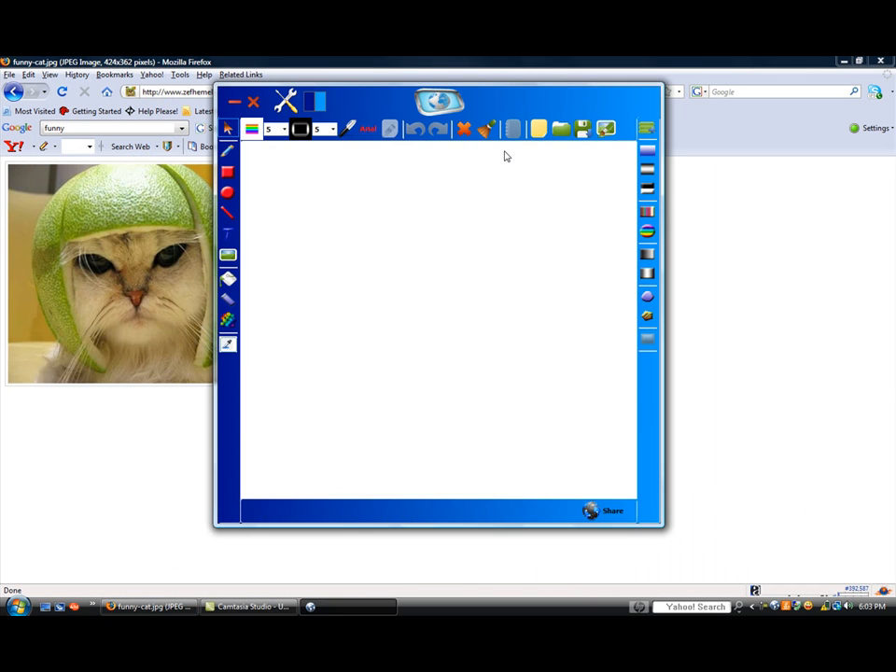
click(454, 96)
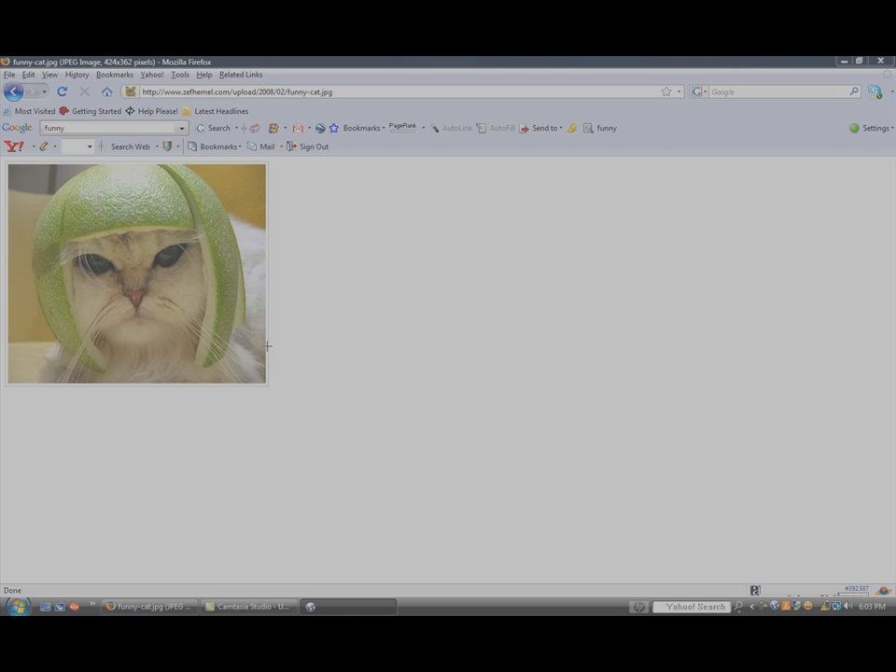
mouse_move(267, 384)
mouse_down()
mouse_move(121, 196)
mouse_move(30, 150)
mouse_move(9, 164)
mouse_up()
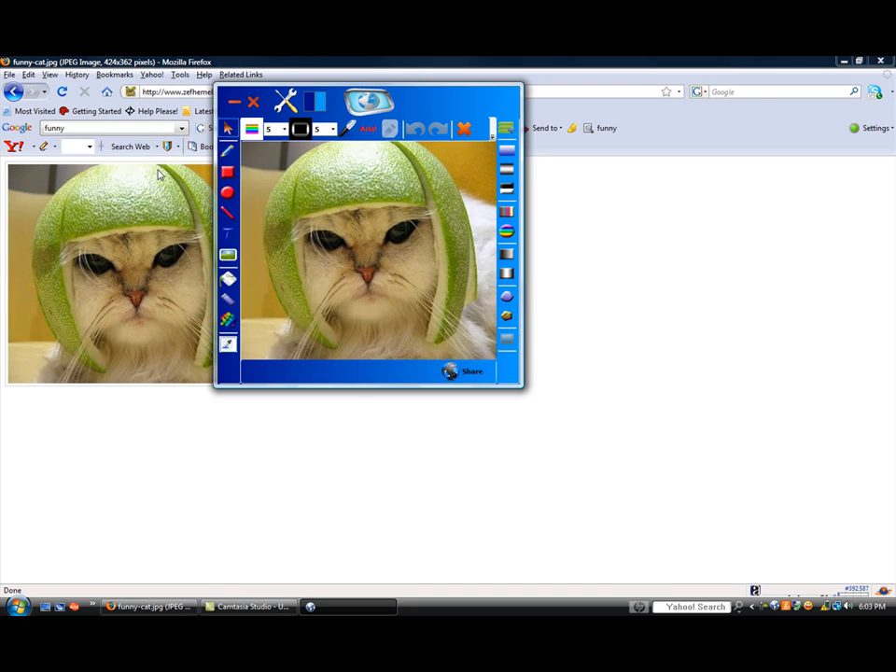
click(844, 63)
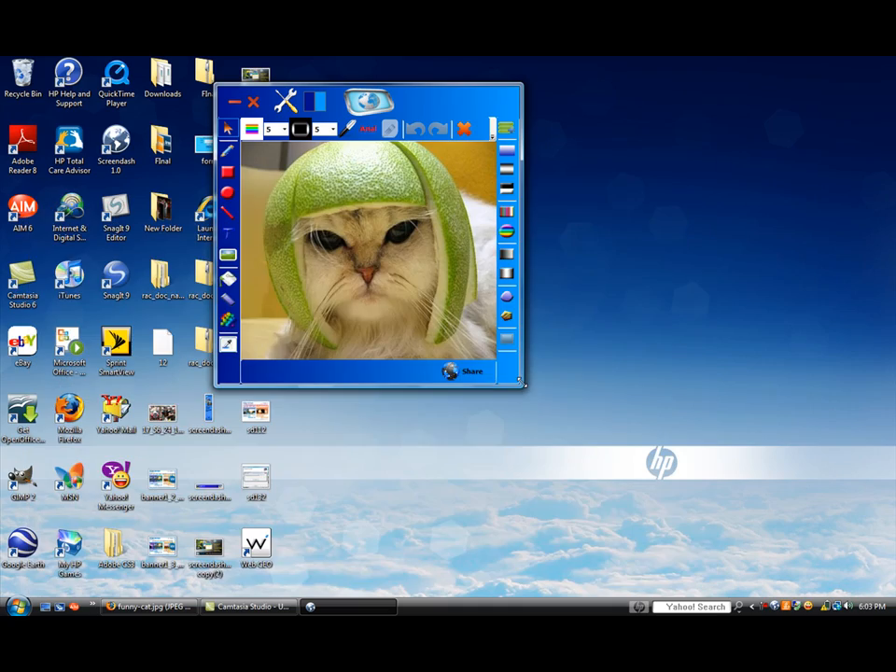
drag(523, 384, 655, 502)
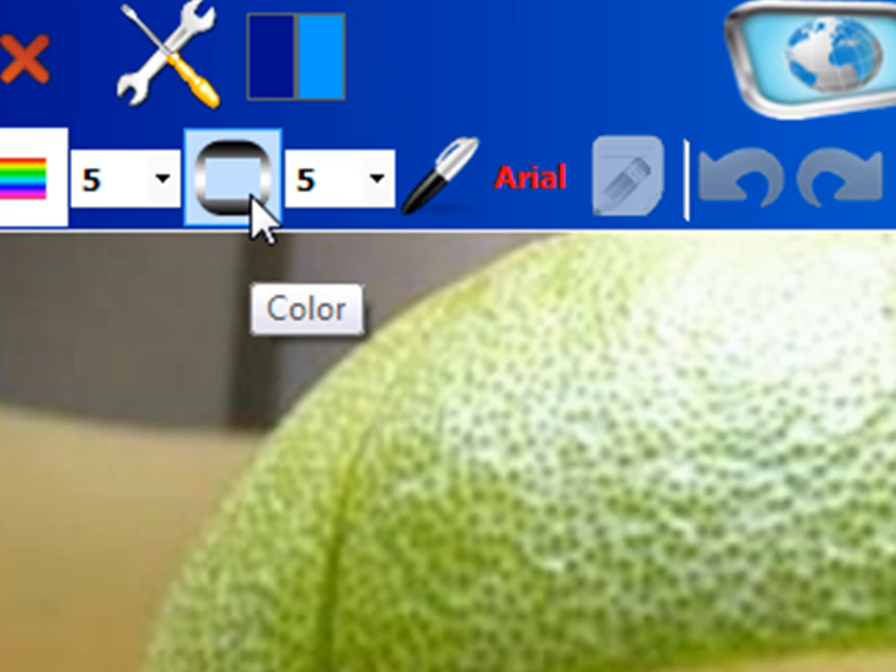
Keep the pen colour black and set the pen size to 10
click(252, 200)
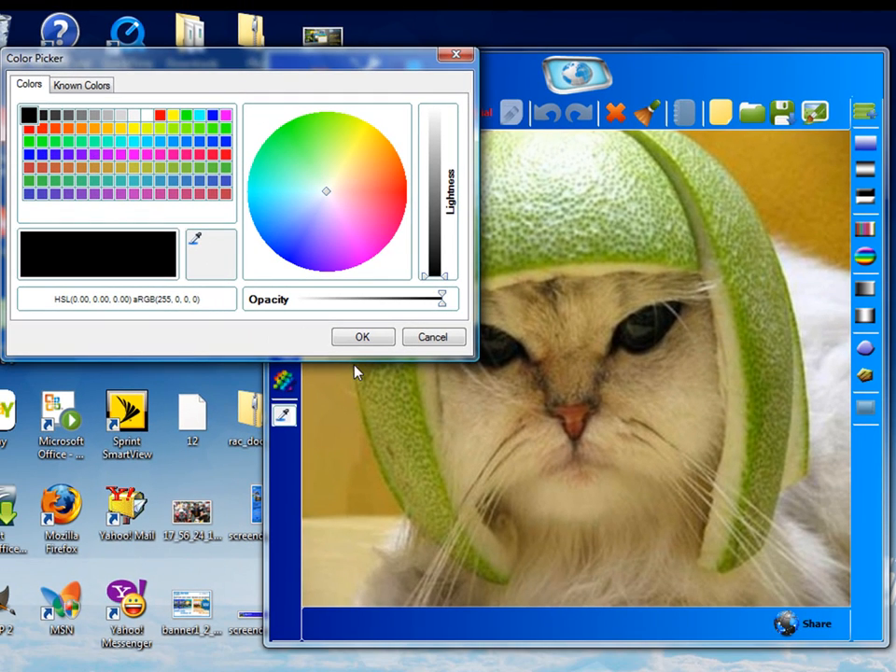
click(362, 338)
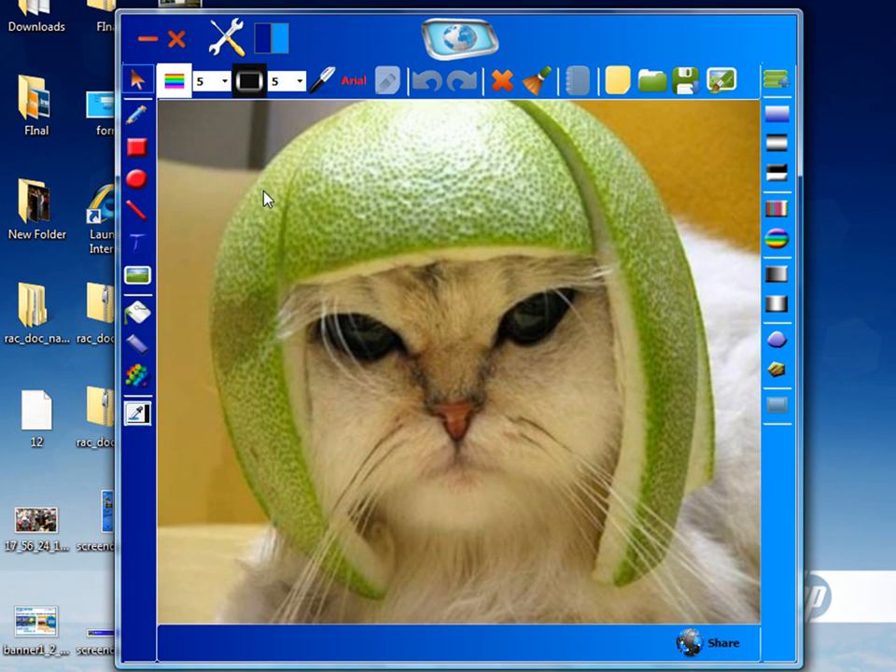
click(300, 86)
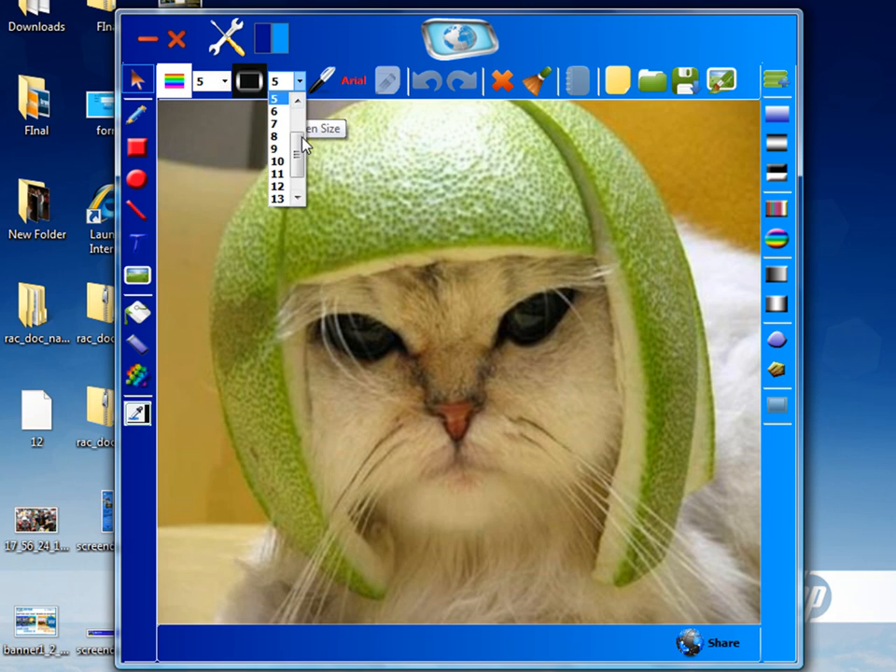
scroll(304, 187, down, 1)
mouse_move(303, 187)
mouse_down()
mouse_move(294, 125)
mouse_move(291, 178)
mouse_up()
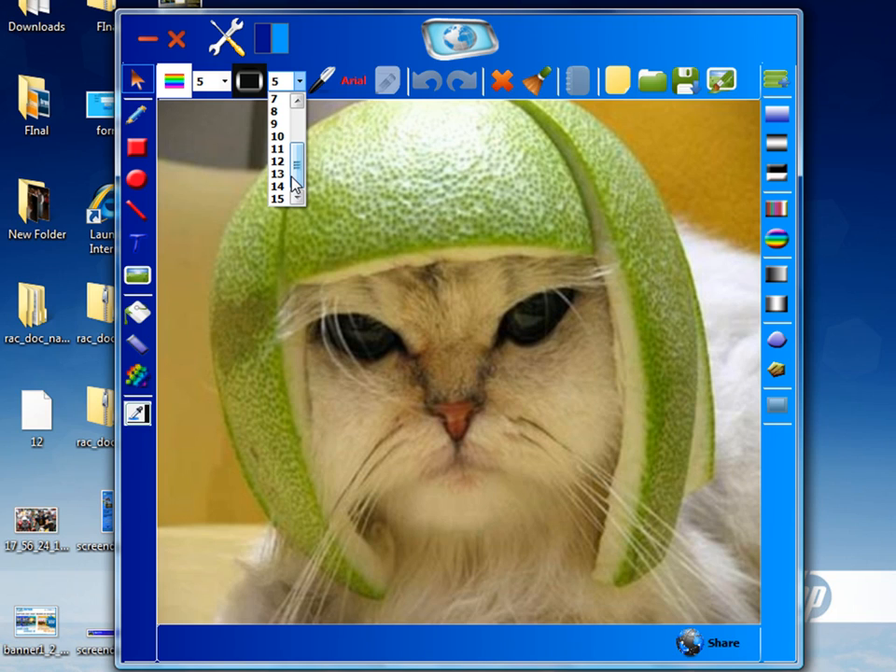
click(283, 136)
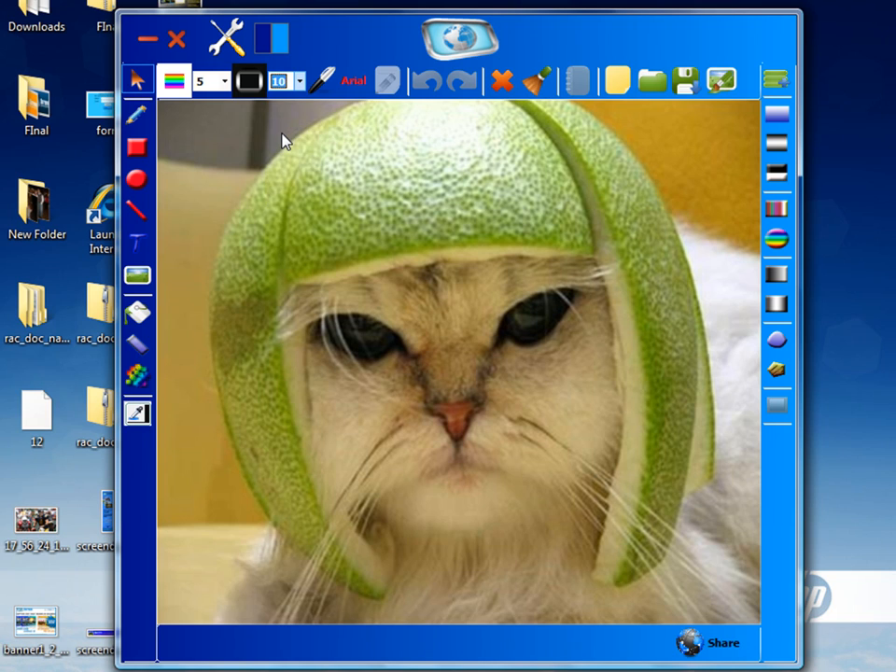
Handwrite "Hi" with the Pen tool in the image's upper-left corner
click(136, 119)
drag(180, 137, 207, 262)
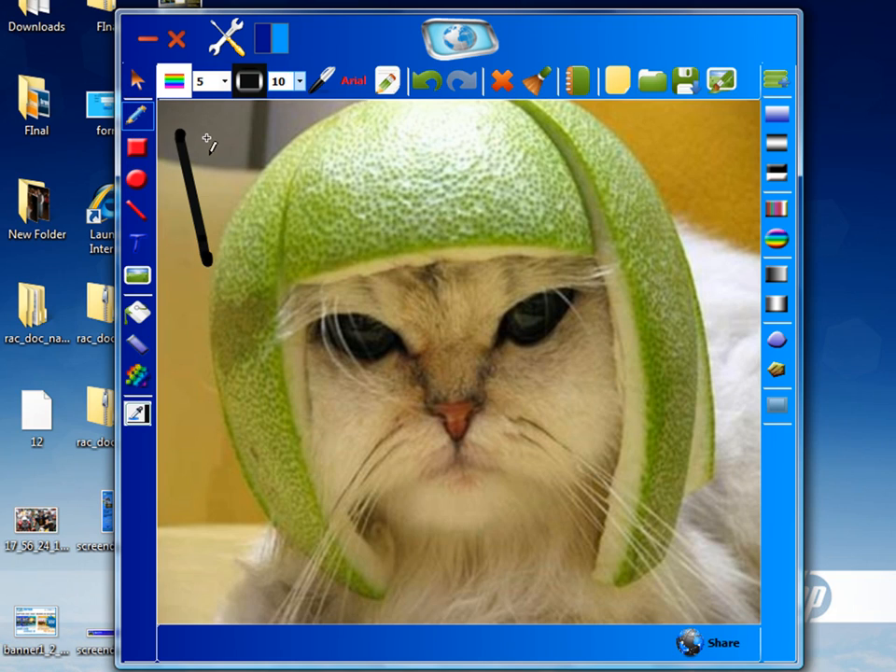
mouse_move(205, 136)
mouse_down()
mouse_move(220, 199)
mouse_move(238, 142)
mouse_up()
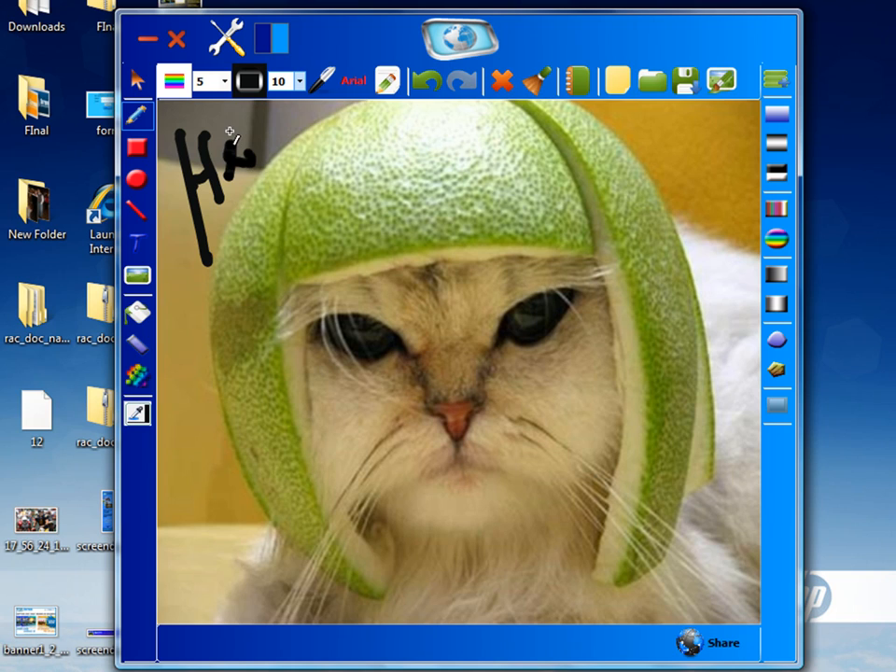
Draw a small rectangle and an ellipse side by side near the top of the image
click(138, 150)
drag(310, 128, 364, 171)
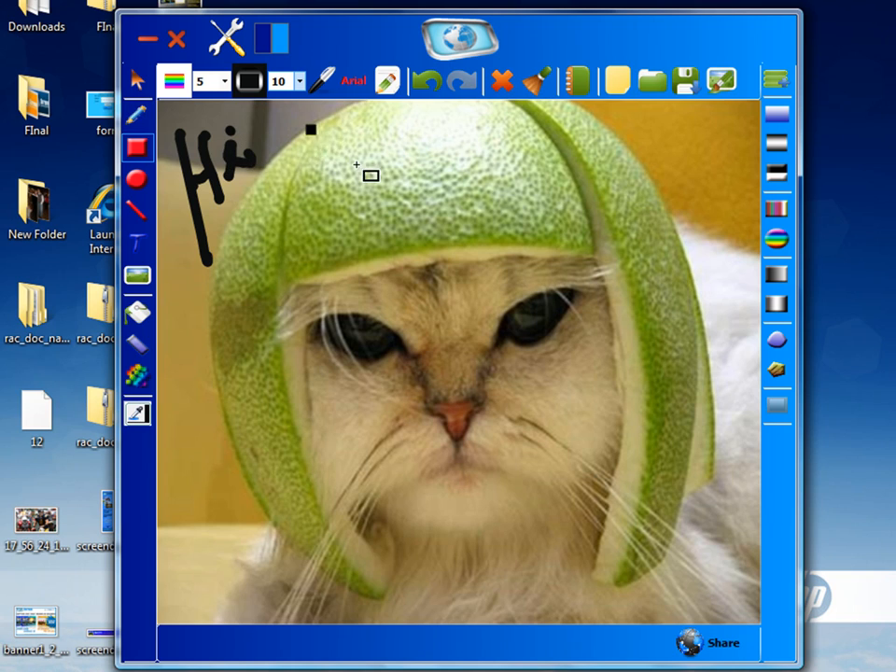
click(138, 180)
mouse_move(399, 125)
mouse_down()
mouse_move(489, 160)
mouse_move(503, 177)
mouse_up()
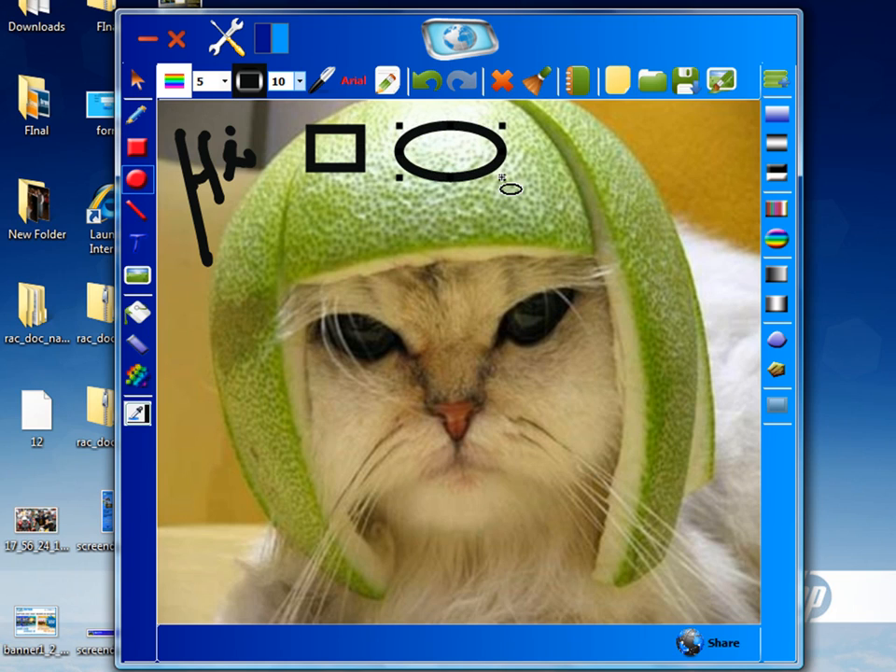
Draw an arrow line pointing up at the cat's left cheek
click(137, 209)
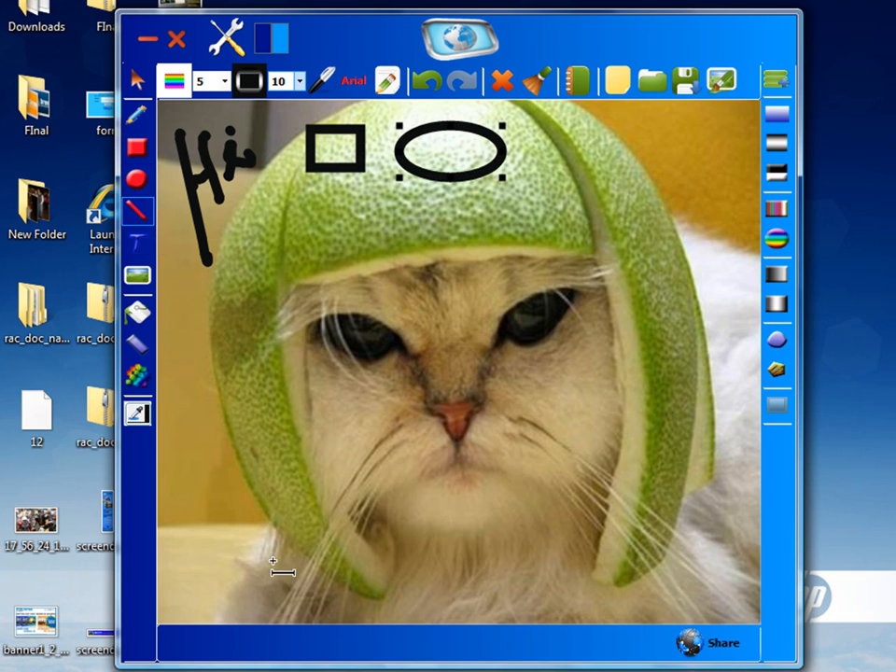
mouse_move(245, 567)
mouse_down()
mouse_move(311, 486)
mouse_move(280, 491)
mouse_move(317, 513)
mouse_up()
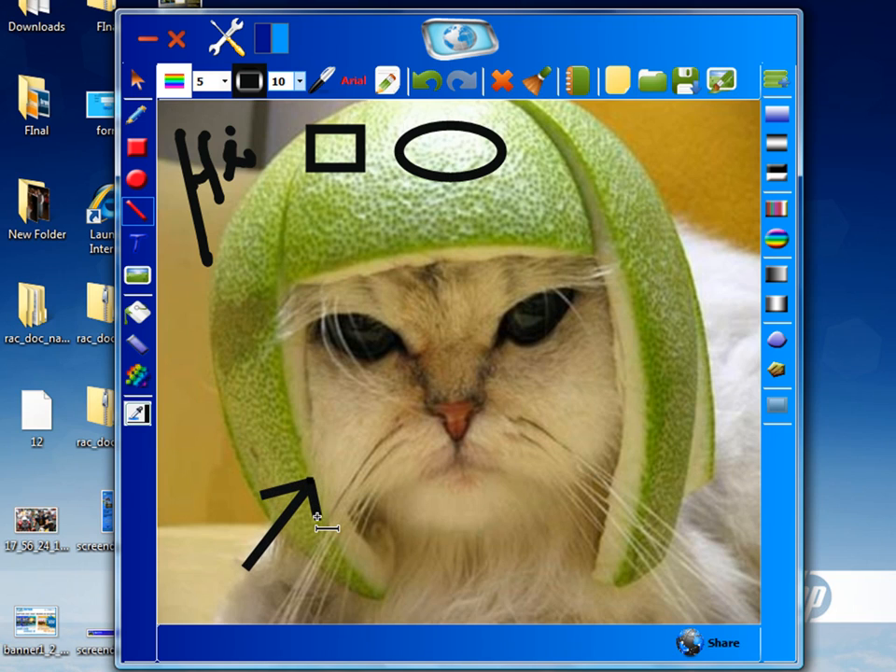
Add the text "Really Funny!" in Mistral at size 48 and move it to the image's bottom-right corner
click(137, 245)
click(397, 257)
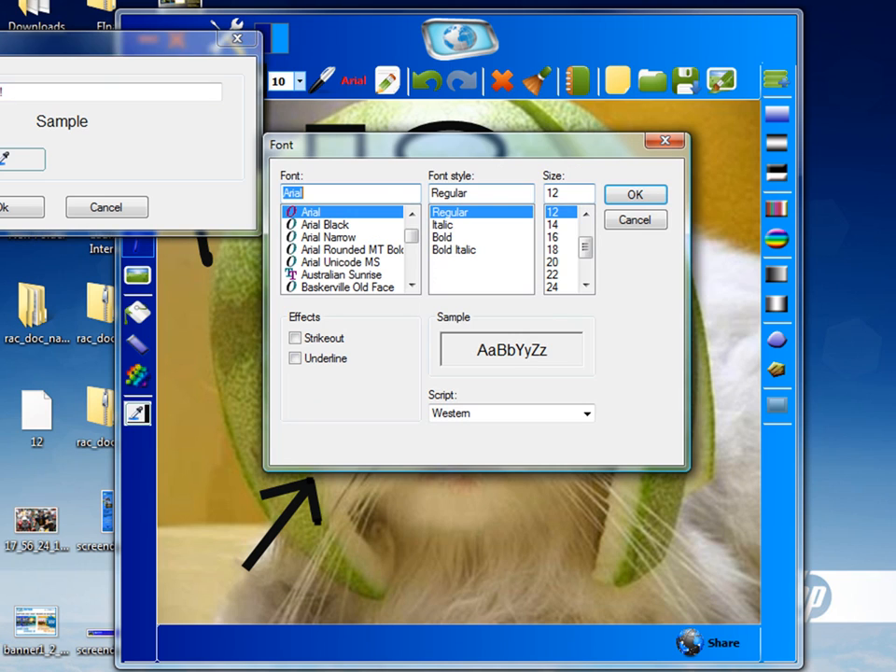
scroll(416, 252, down, 20)
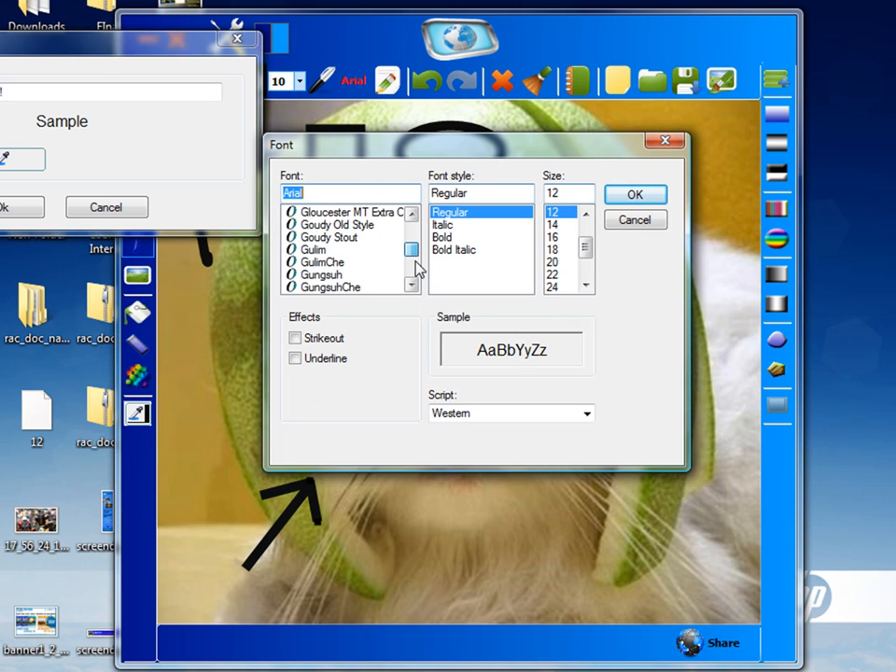
scroll(394, 278, down, 5)
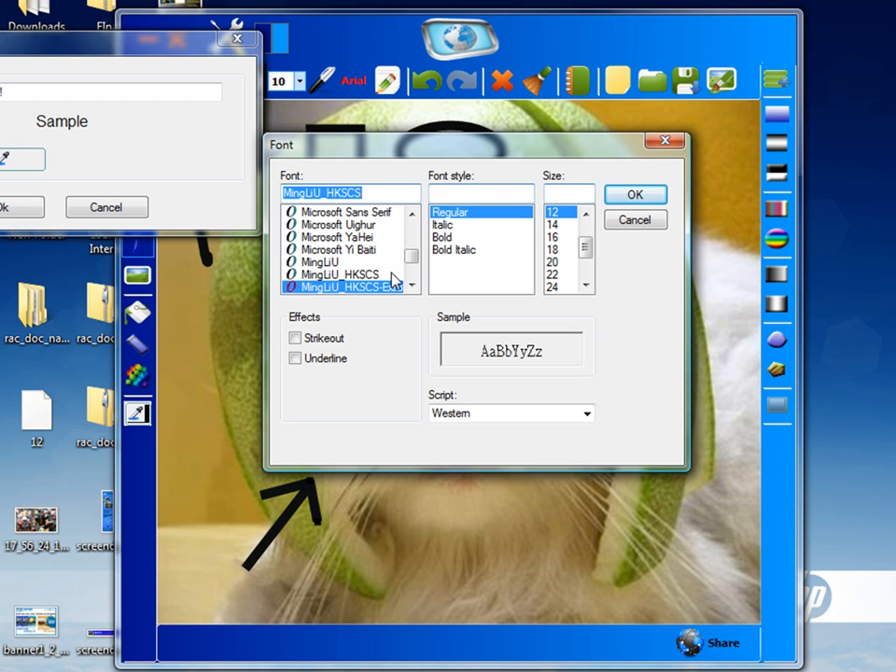
scroll(396, 280, down, 3)
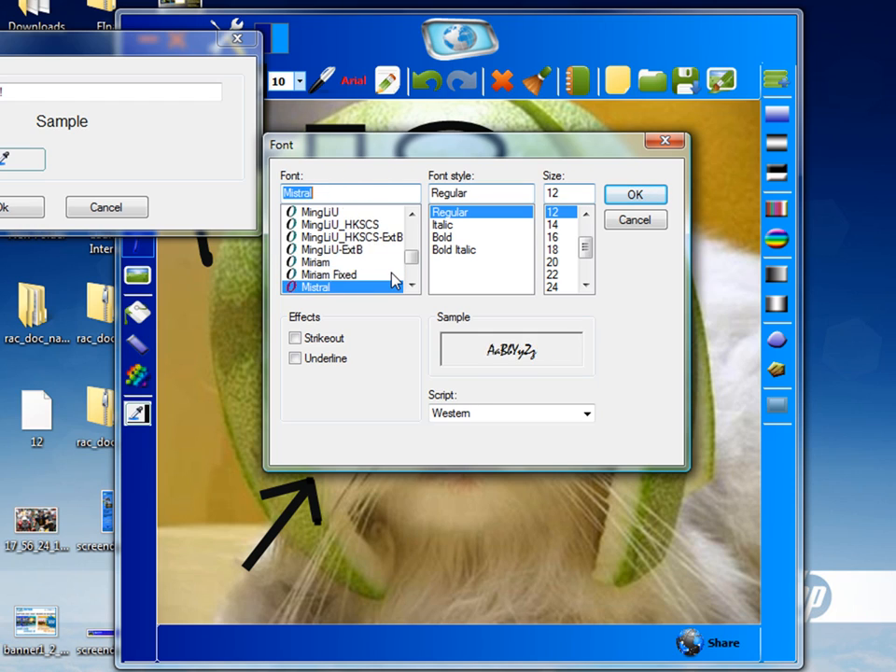
scroll(394, 226, up, 1)
scroll(579, 272, down, 11)
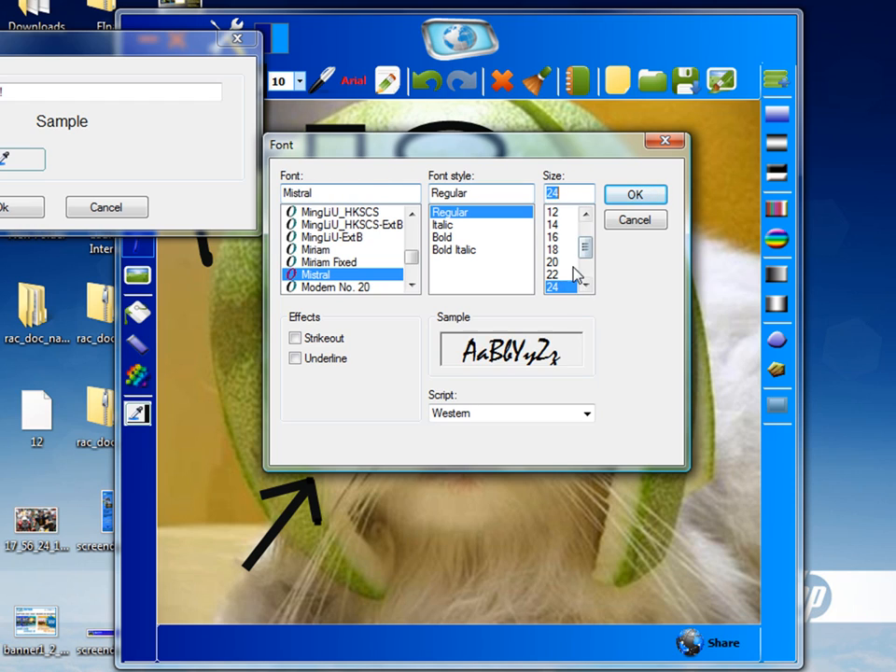
scroll(571, 291, up, 1)
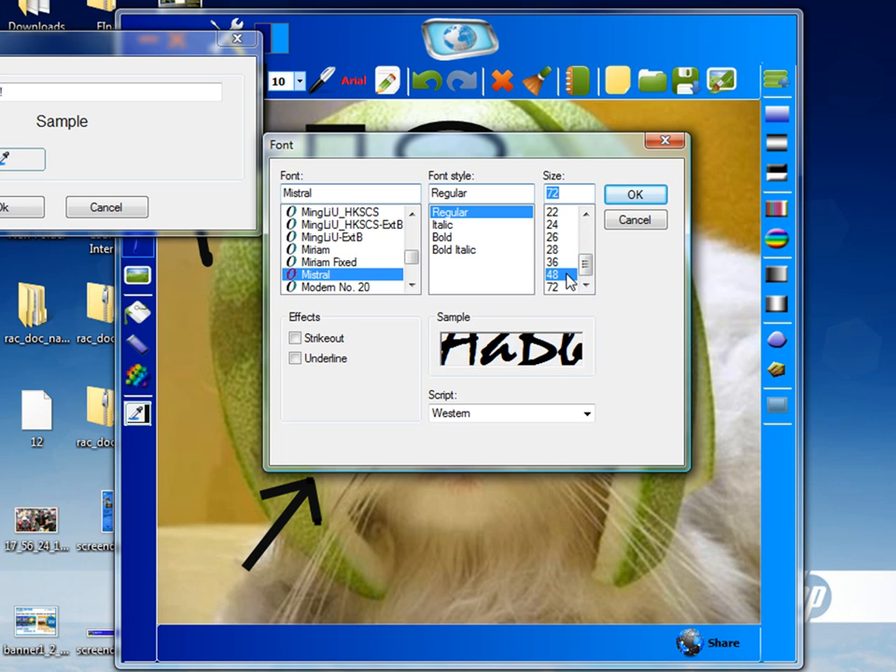
click(636, 196)
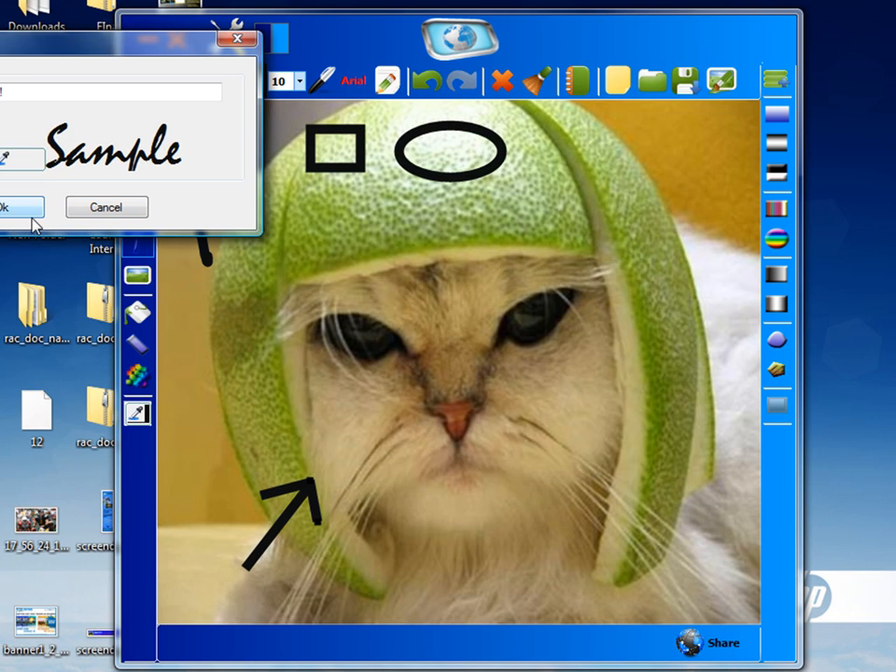
click(31, 217)
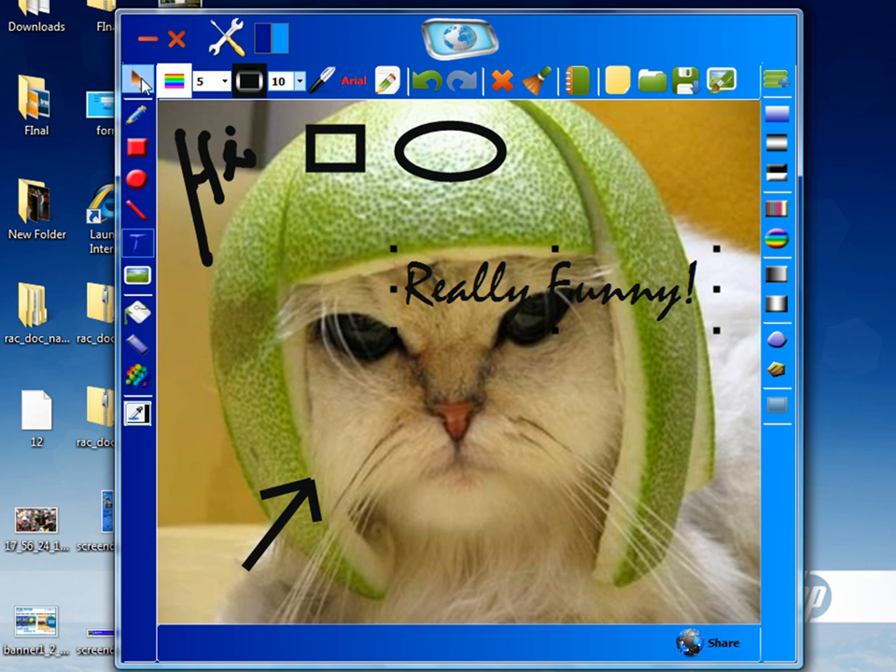
drag(474, 260, 554, 588)
click(542, 540)
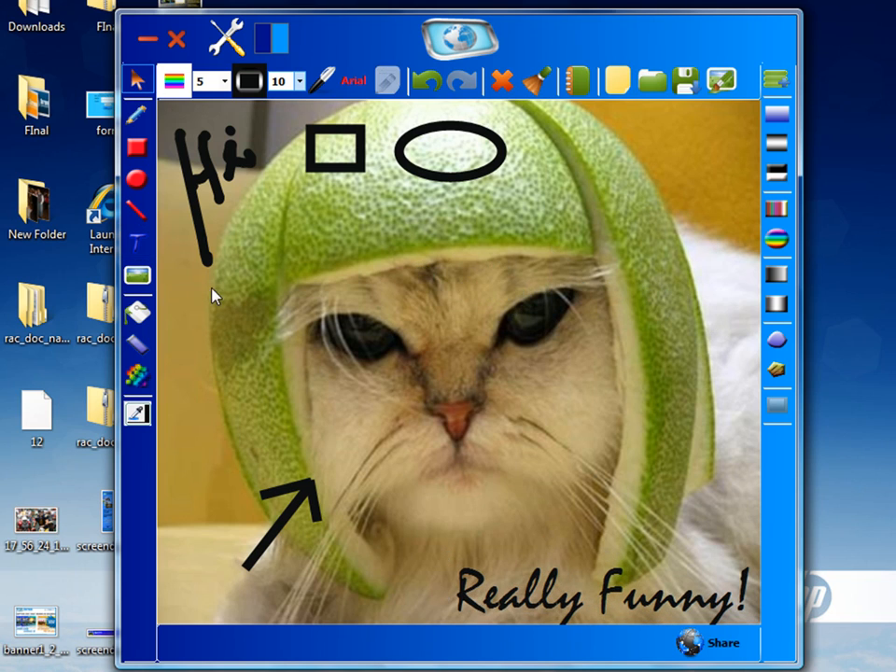
Insert the picture oscar-256x256 from the Pictures folder onto the canvas
click(146, 278)
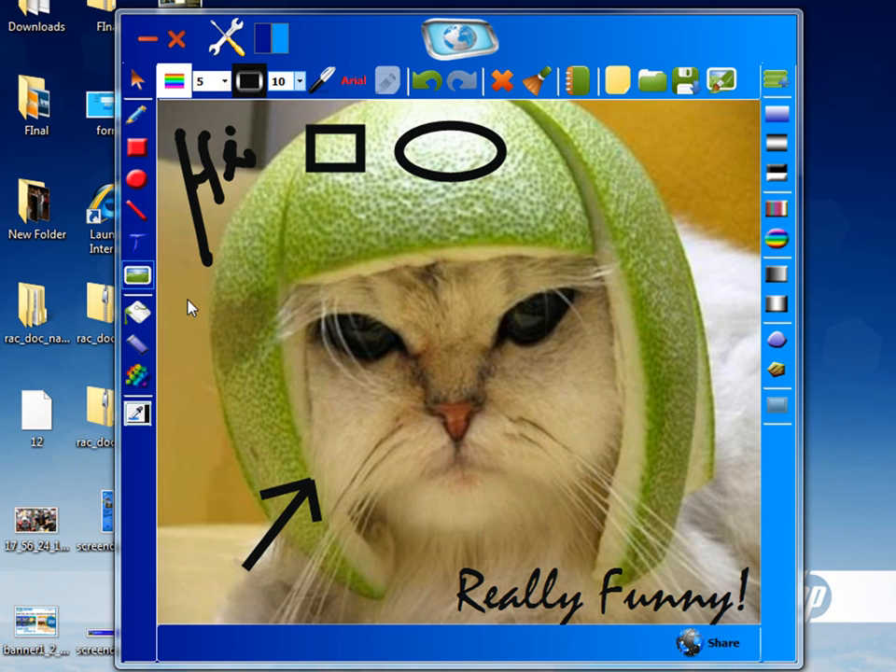
click(190, 302)
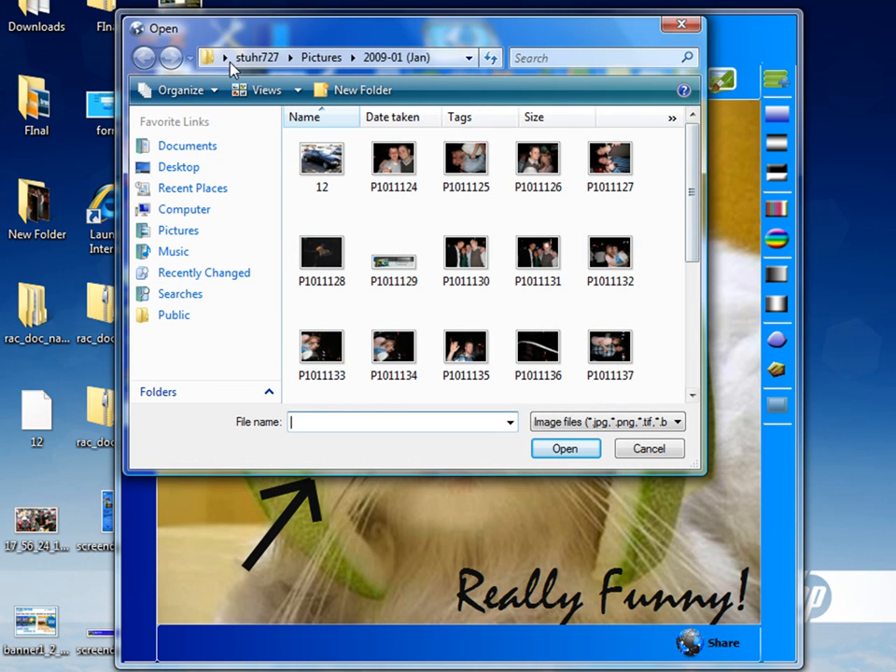
click(310, 58)
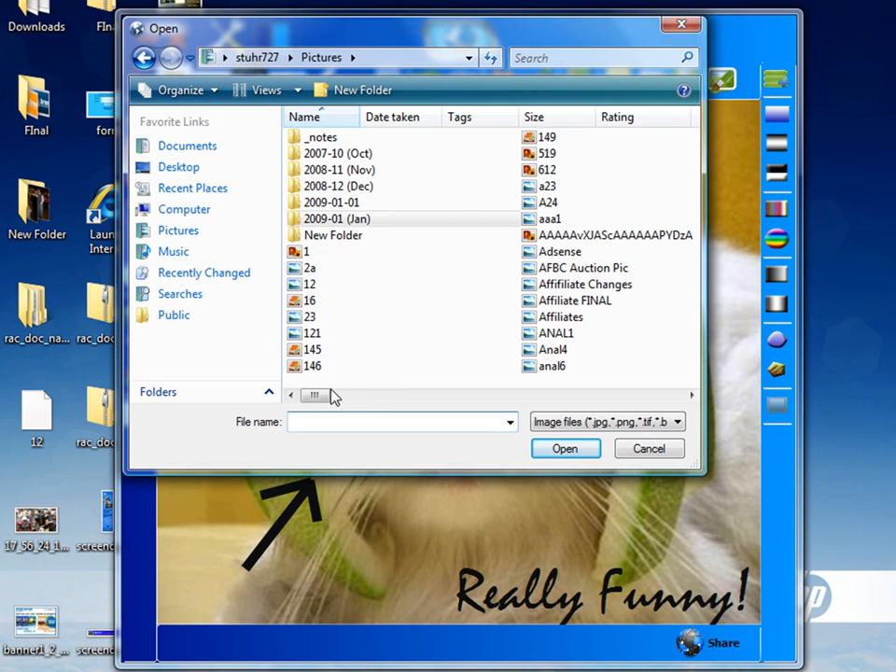
drag(353, 397, 559, 399)
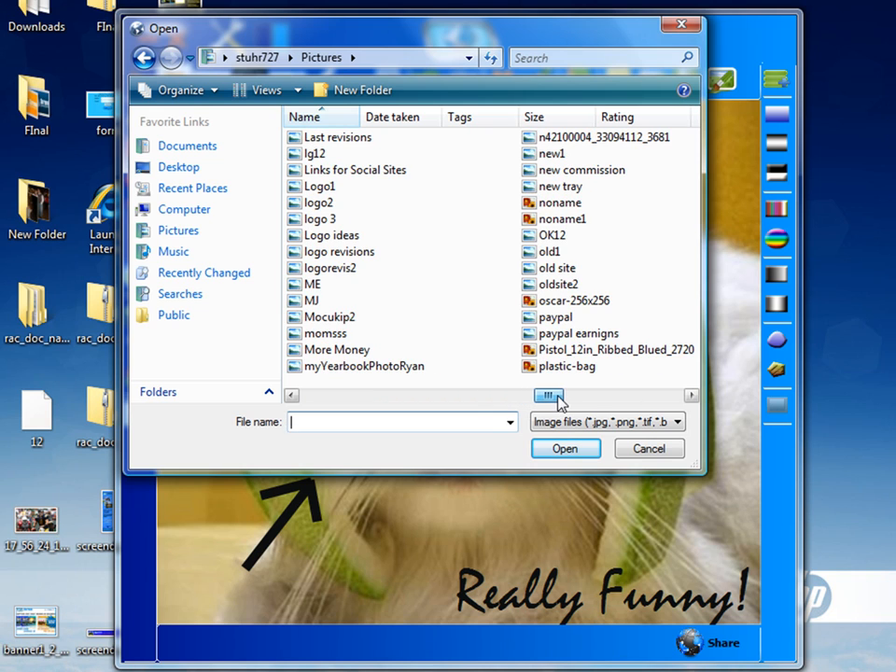
double_click(565, 300)
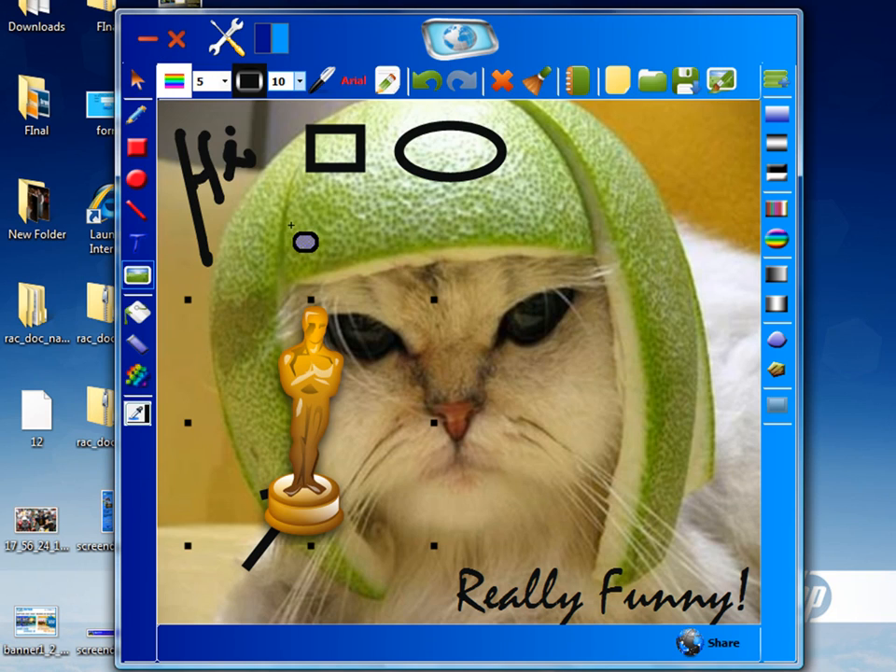
Move the Oscar statuette picture to the right edge of the image above the text
click(136, 81)
drag(398, 313, 510, 238)
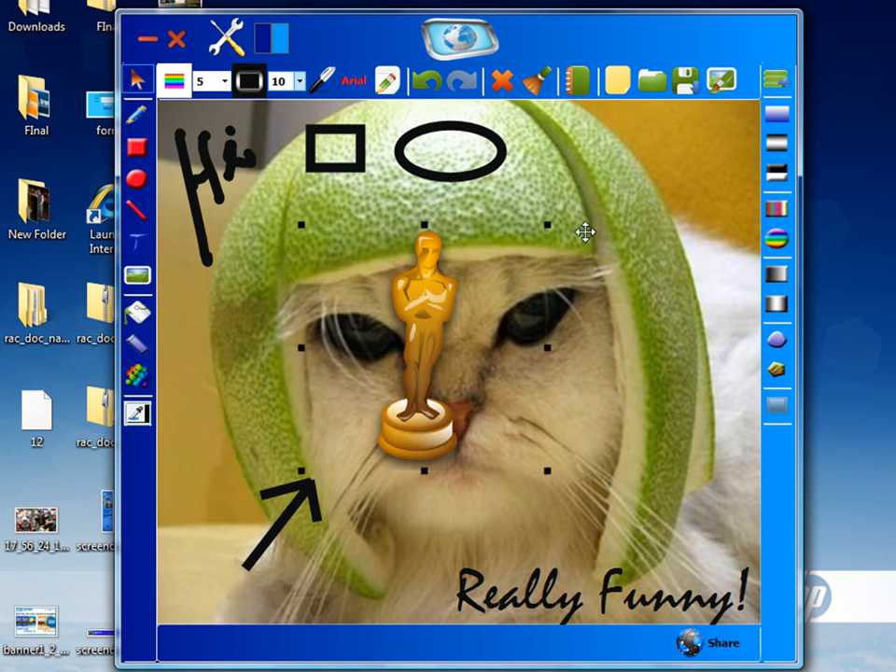
drag(584, 232, 677, 408)
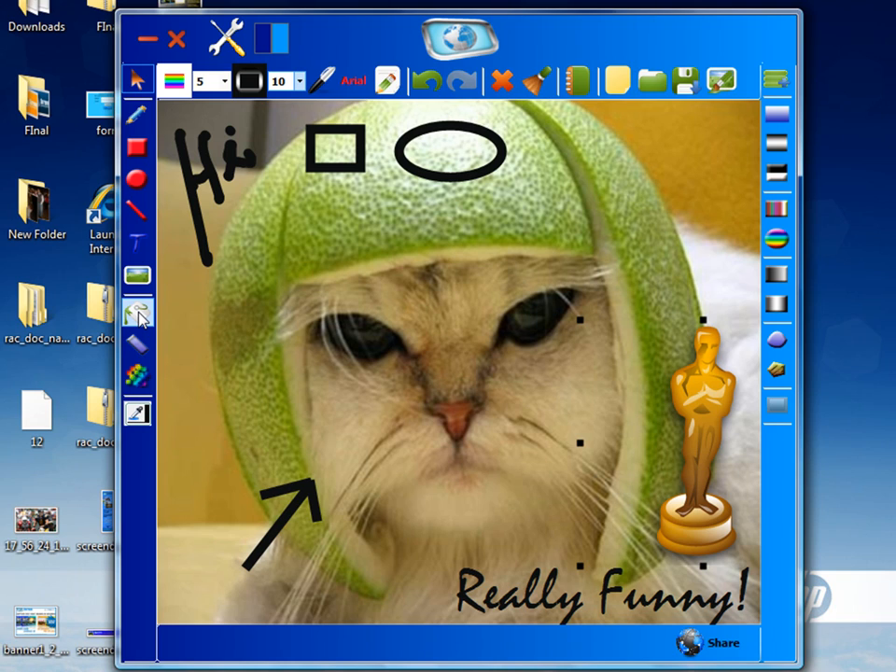
Sample the statuette's gold colour and fill the left side of the lime helmet with it
click(136, 414)
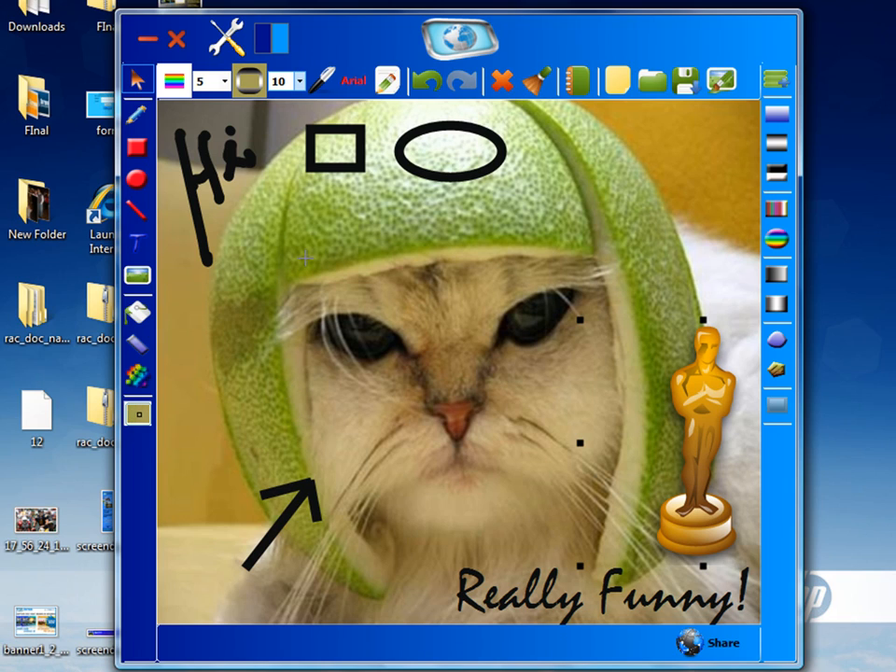
click(693, 397)
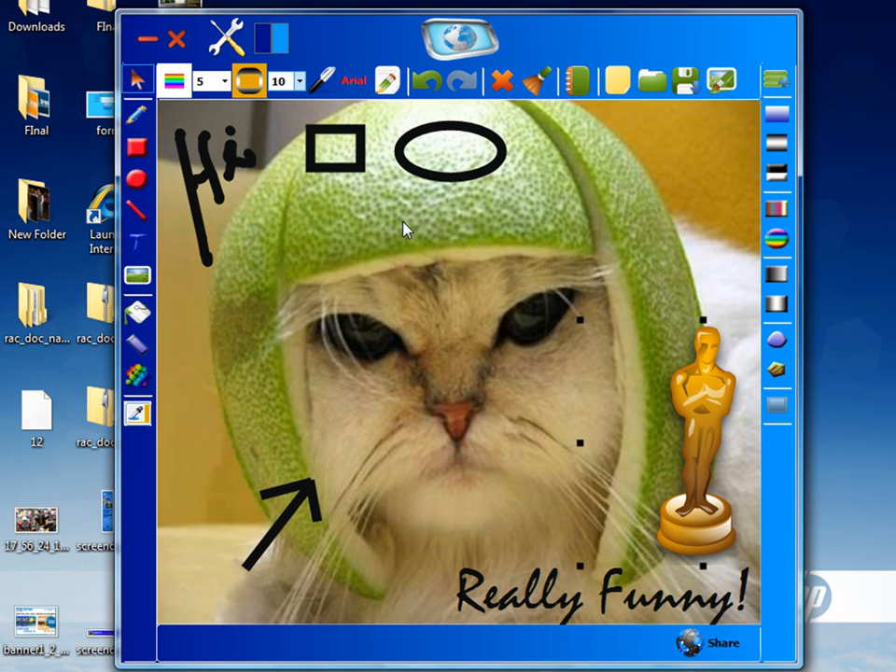
click(137, 311)
click(238, 293)
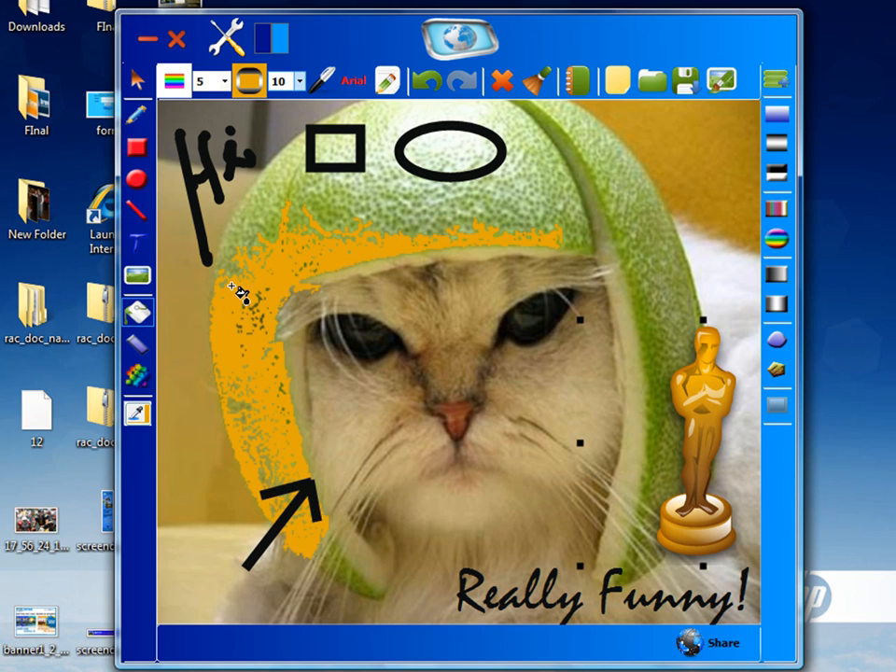
Fill the remaining top, right side and front edge of the lime helmet with the gold colour
click(369, 221)
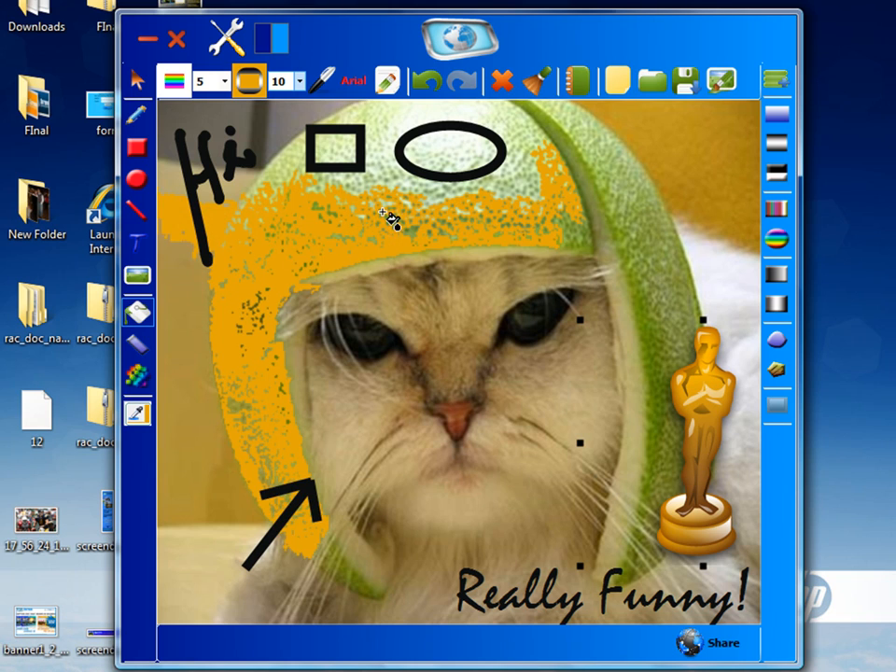
click(383, 155)
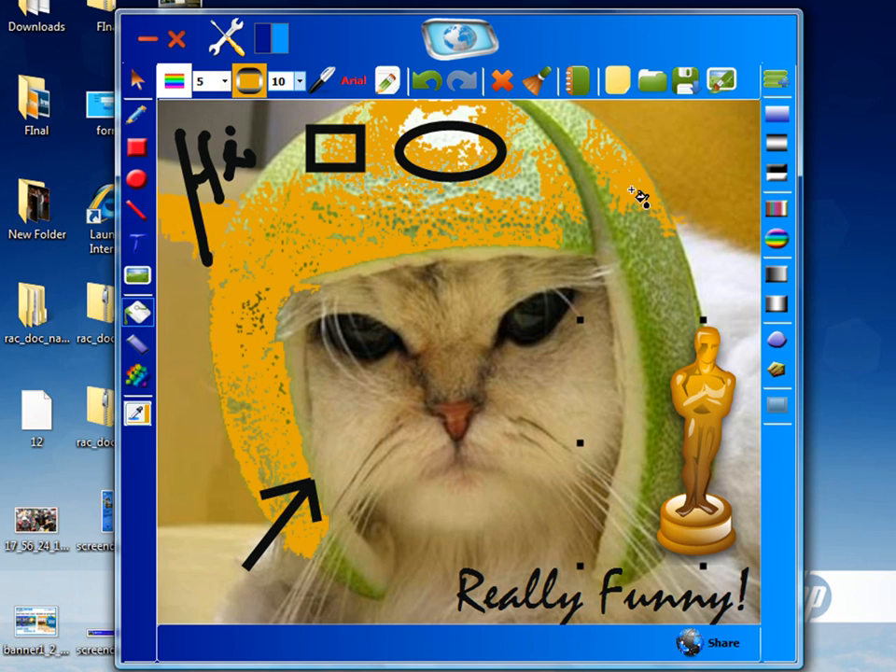
click(660, 303)
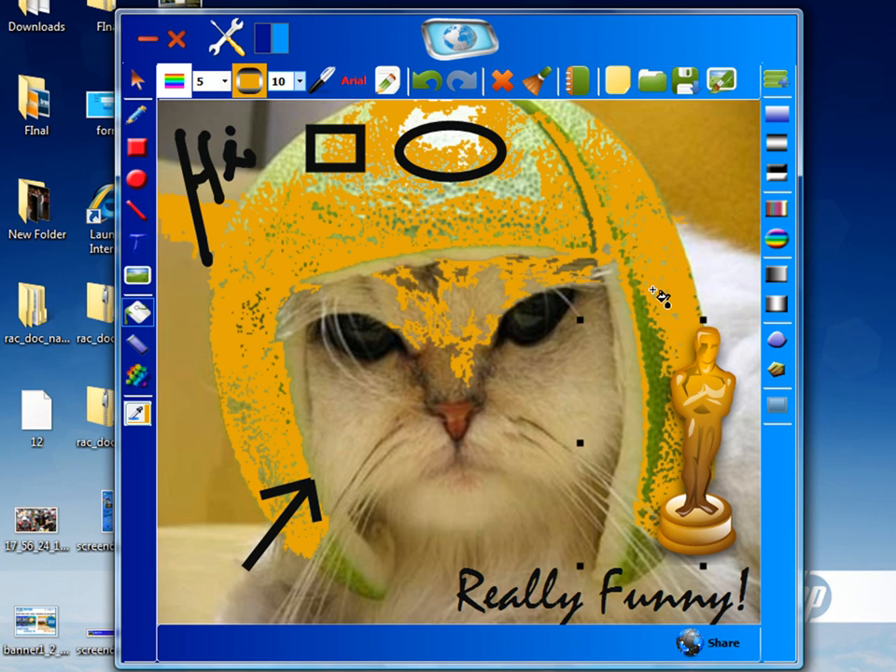
click(661, 453)
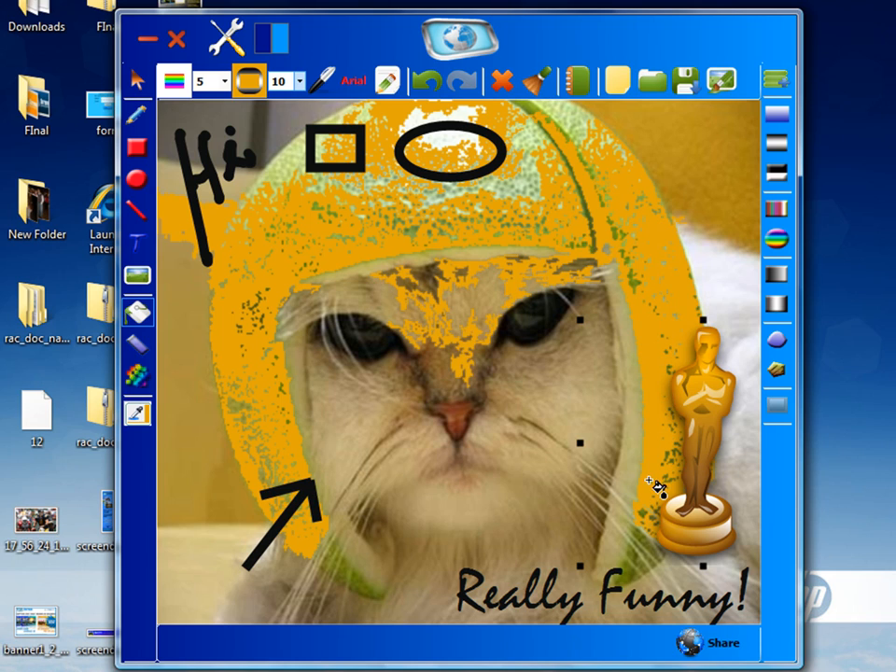
click(457, 310)
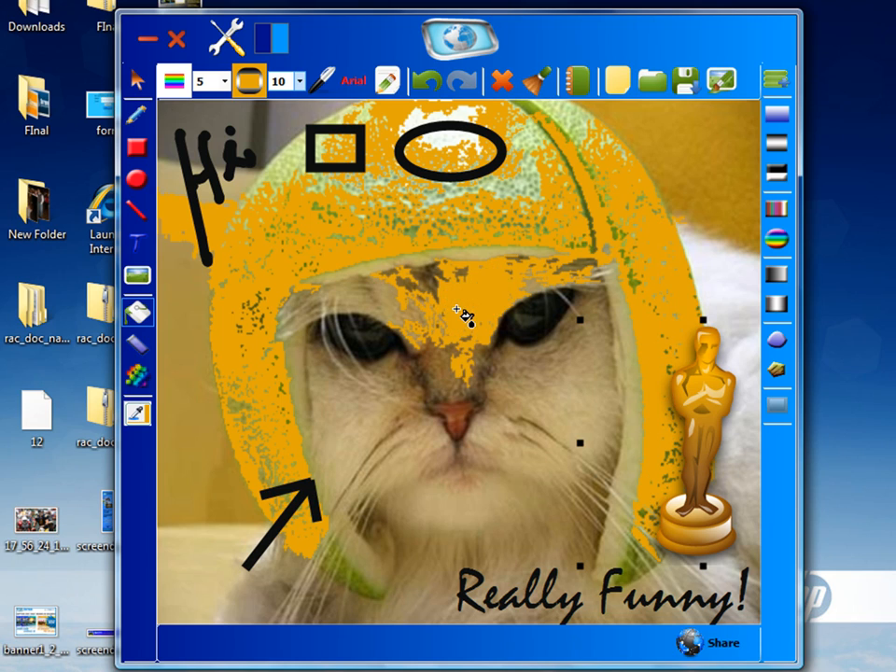
Fill the cat's face with gold and undo that fill
click(390, 320)
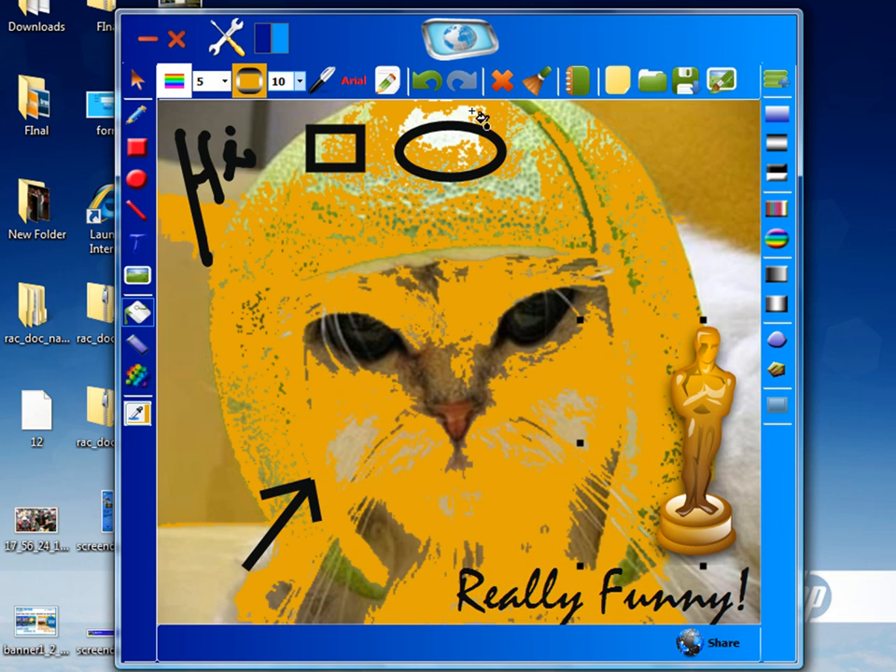
click(427, 84)
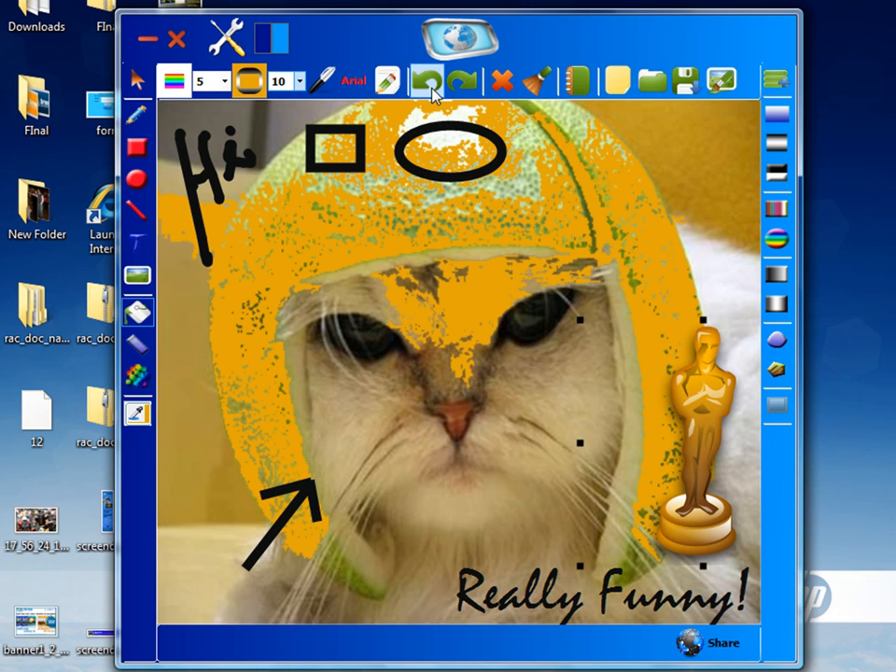
click(430, 86)
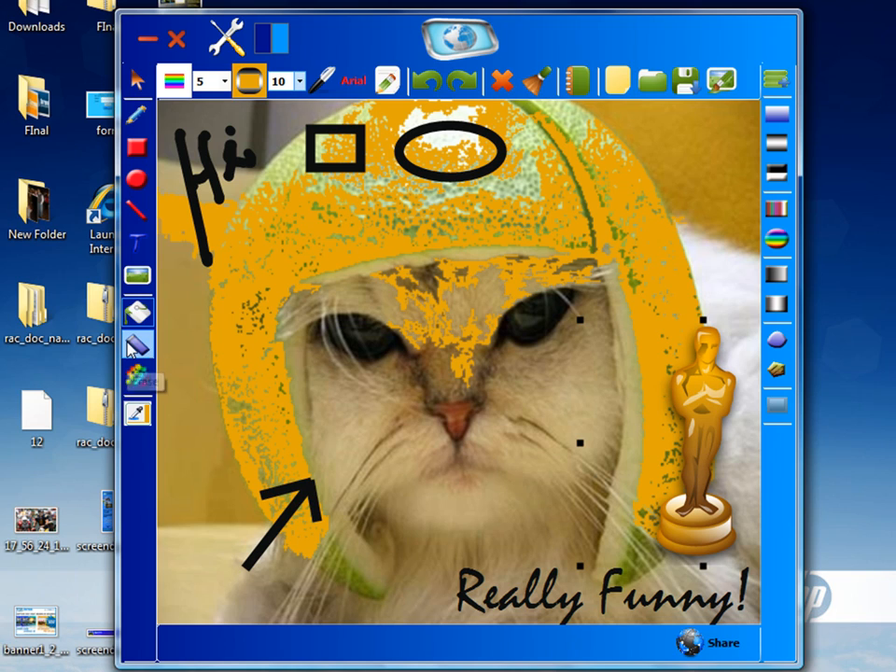
Set the eraser size to 15 and erase the photo background along the image's left edge
click(221, 82)
scroll(227, 173, down, 2)
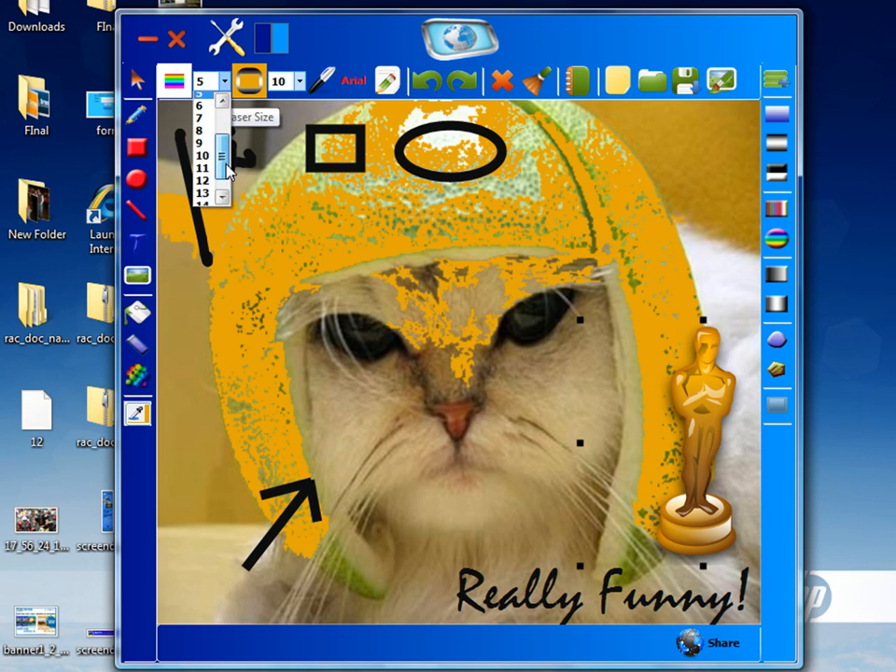
click(202, 198)
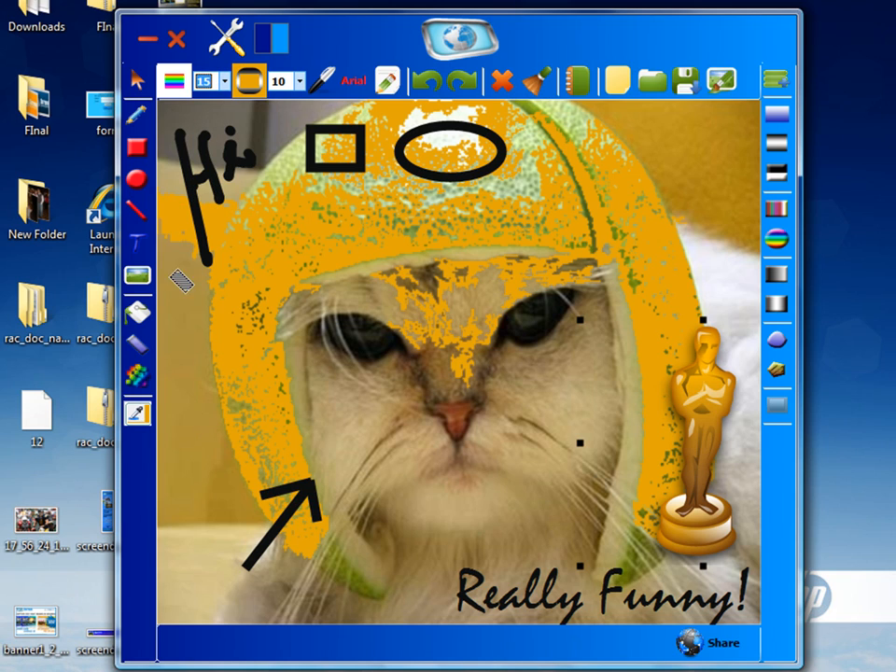
mouse_move(184, 200)
mouse_down()
mouse_move(184, 253)
mouse_move(215, 195)
mouse_move(227, 196)
mouse_move(200, 274)
mouse_up()
mouse_move(199, 373)
mouse_down()
mouse_move(196, 390)
mouse_move(266, 547)
mouse_move(202, 467)
mouse_move(166, 280)
mouse_move(164, 636)
mouse_move(191, 654)
mouse_move(190, 530)
mouse_move(245, 617)
mouse_move(195, 475)
mouse_move(174, 312)
mouse_move(194, 184)
mouse_move(171, 93)
mouse_up()
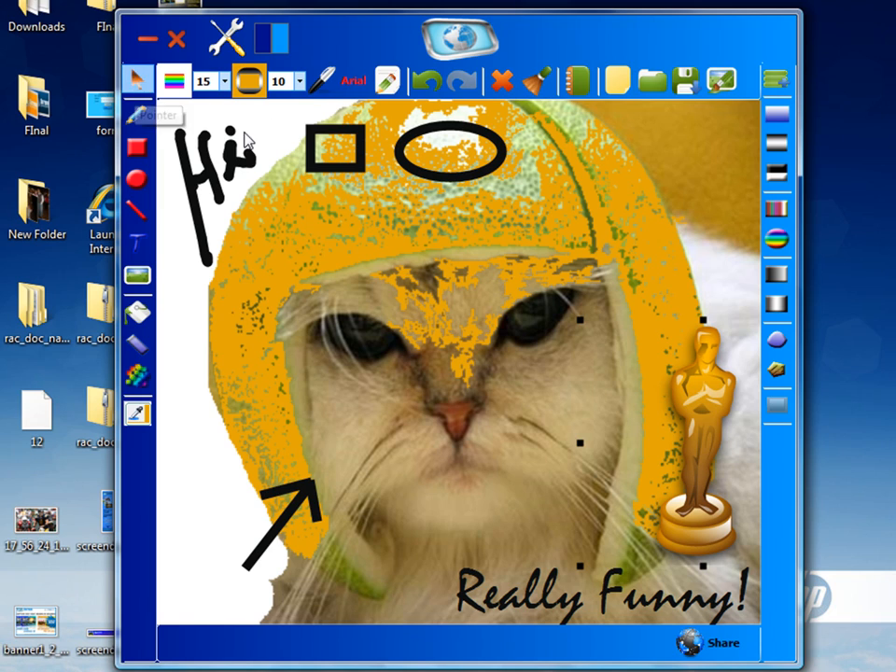
Move the black square down onto the left side of the helmet
click(139, 81)
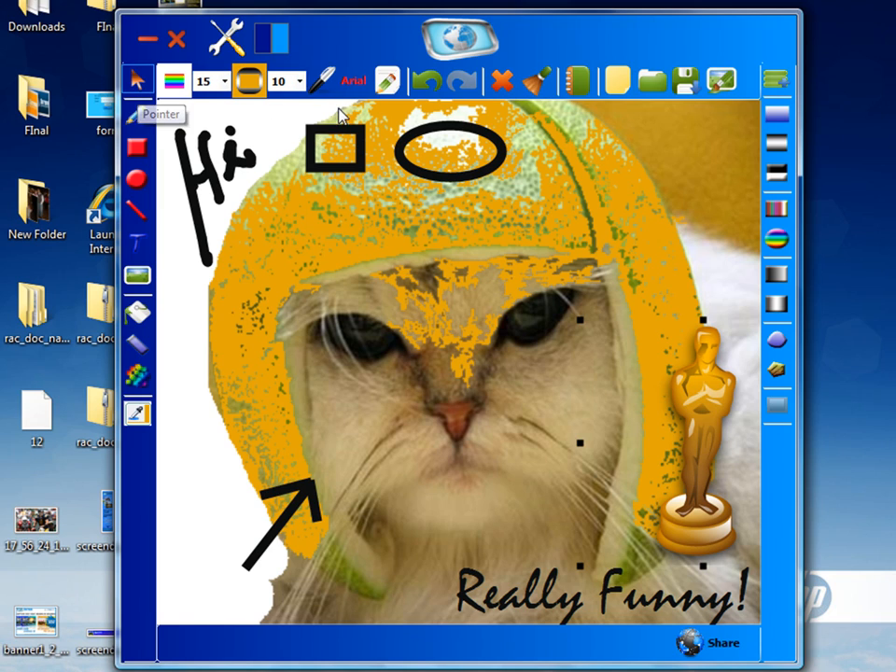
drag(312, 150, 323, 251)
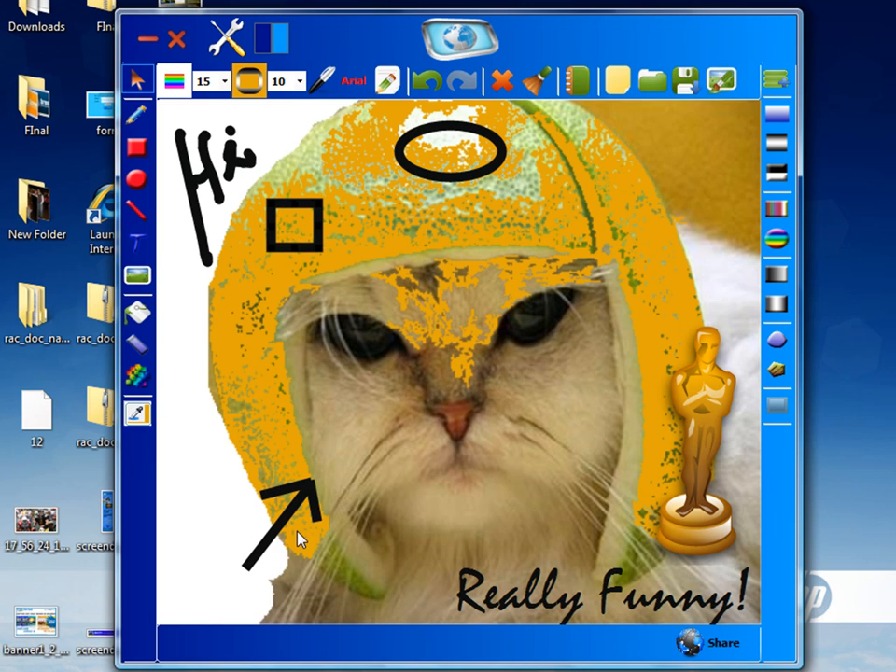
Nudge the statuette down slightly and shift the 'Really Funny!' text to the left
drag(682, 384, 714, 426)
drag(600, 573, 529, 608)
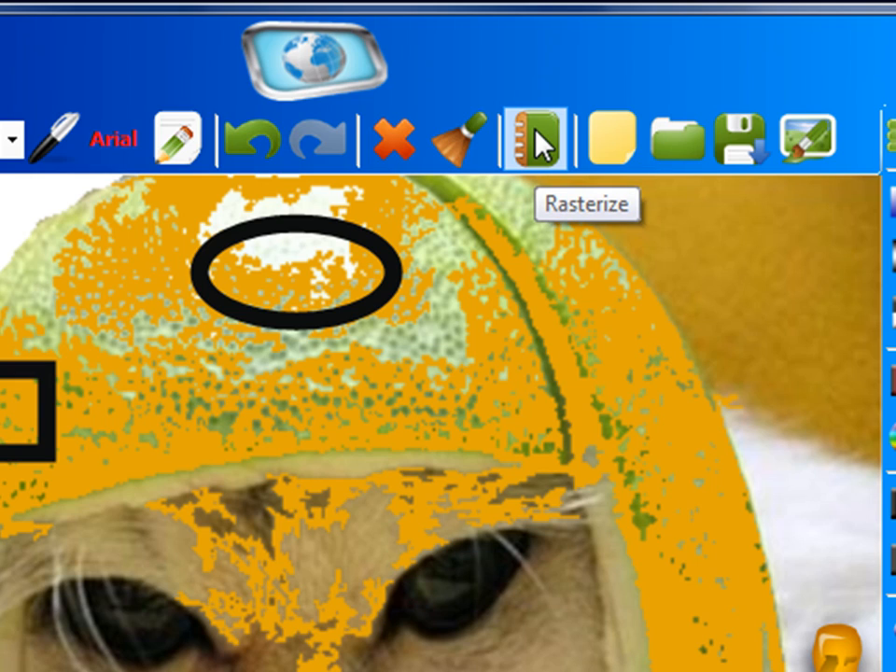
Rasterize the canvas objects and erase the handwritten 'Hi' lettering at the upper left
click(540, 145)
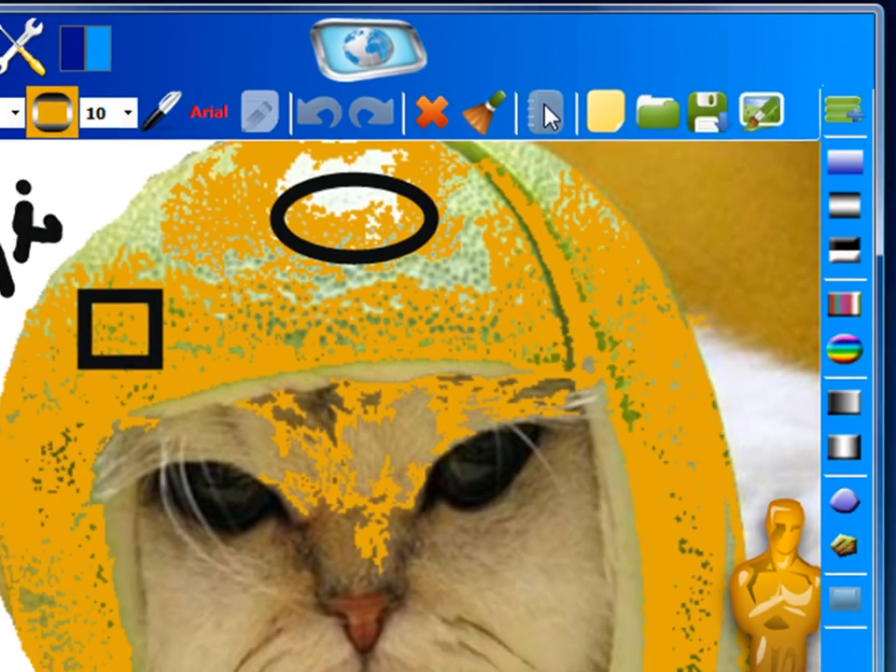
click(118, 334)
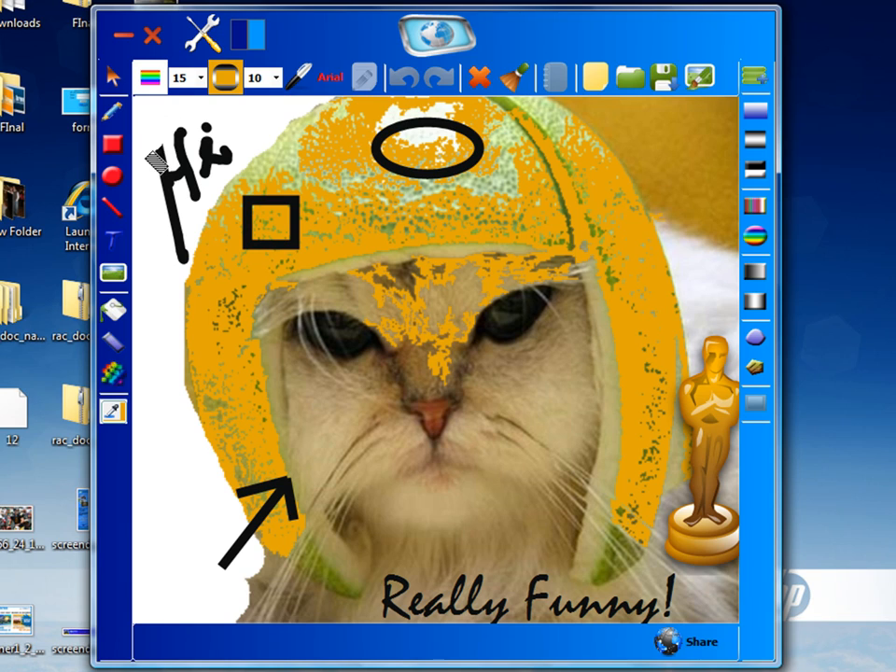
mouse_move(156, 161)
mouse_down()
mouse_move(162, 258)
mouse_move(196, 216)
mouse_move(166, 183)
mouse_up()
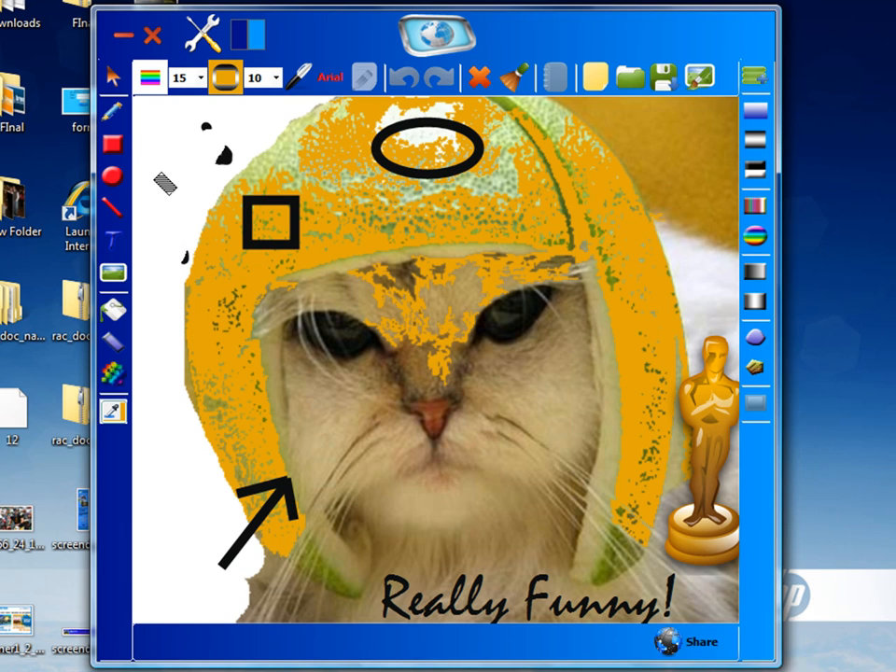
drag(226, 129, 220, 173)
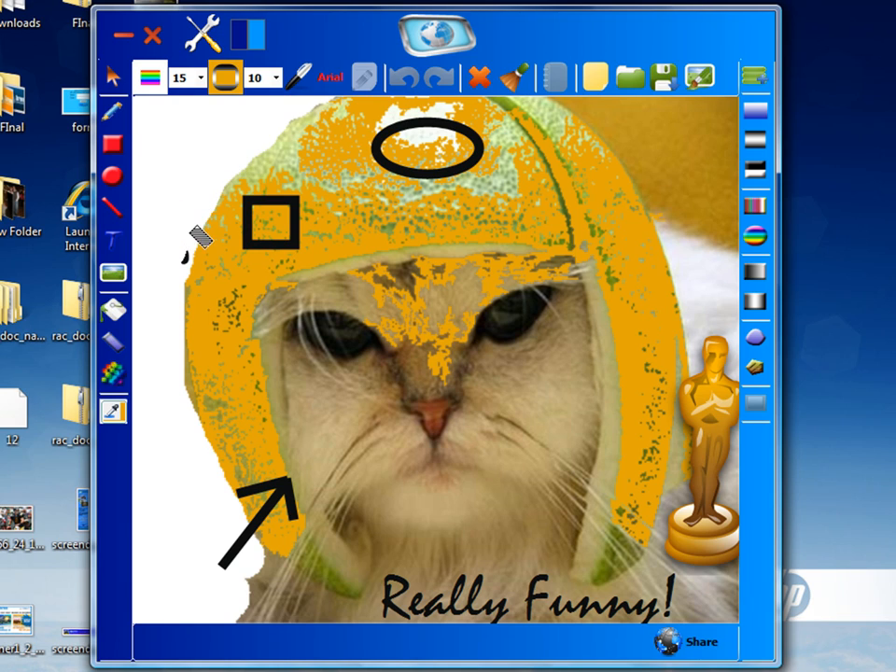
drag(195, 236, 188, 271)
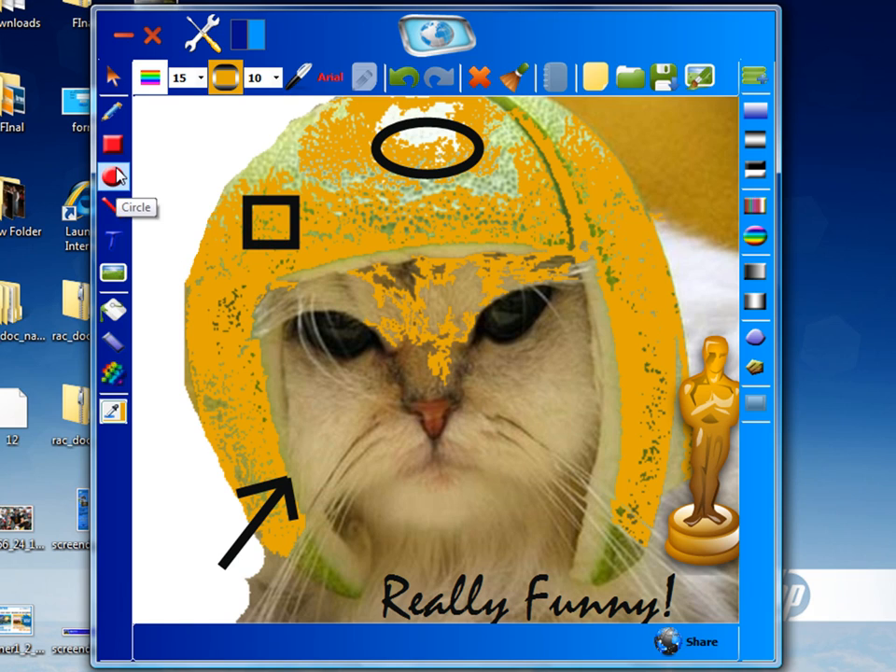
Spray blue paint over the blank white area at the image's upper left
click(113, 377)
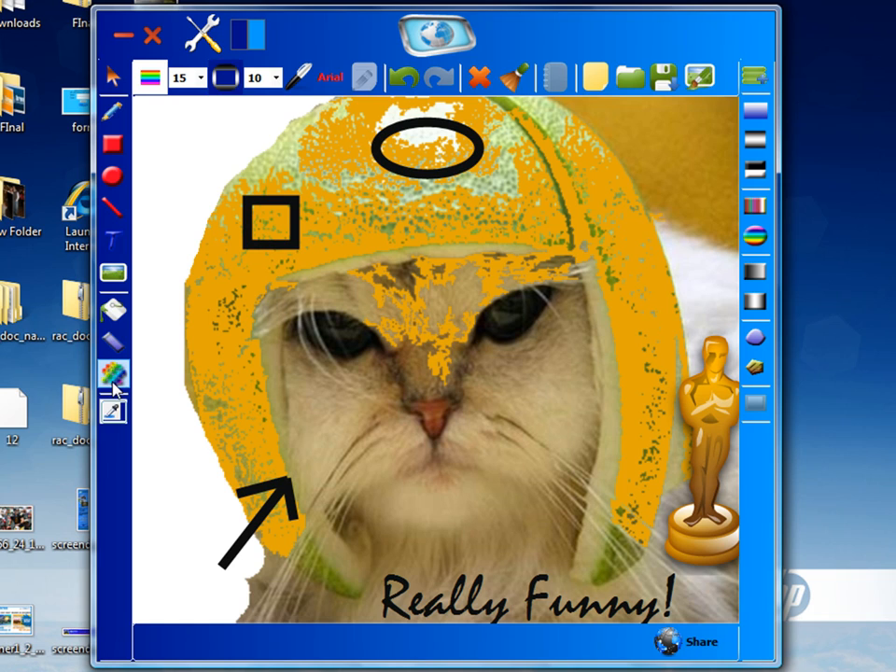
mouse_move(177, 168)
mouse_down()
mouse_move(215, 146)
mouse_move(175, 250)
mouse_move(226, 136)
mouse_move(170, 278)
mouse_move(168, 176)
mouse_move(154, 131)
mouse_move(148, 214)
mouse_move(160, 124)
mouse_move(191, 97)
mouse_move(187, 114)
mouse_up()
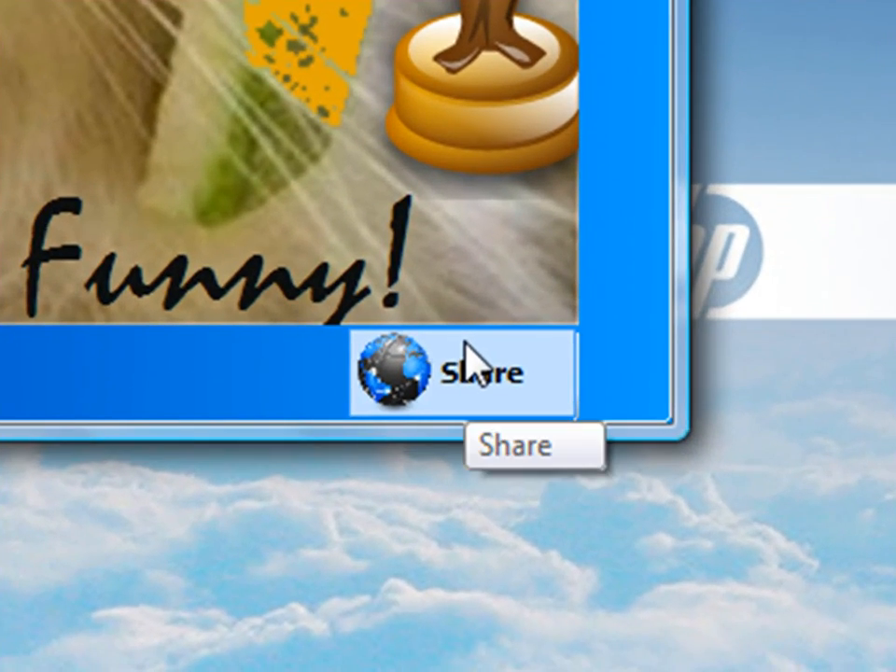
Share the annotated image, open its screendash.com/874 link in Firefox, and return to the editor window
click(472, 364)
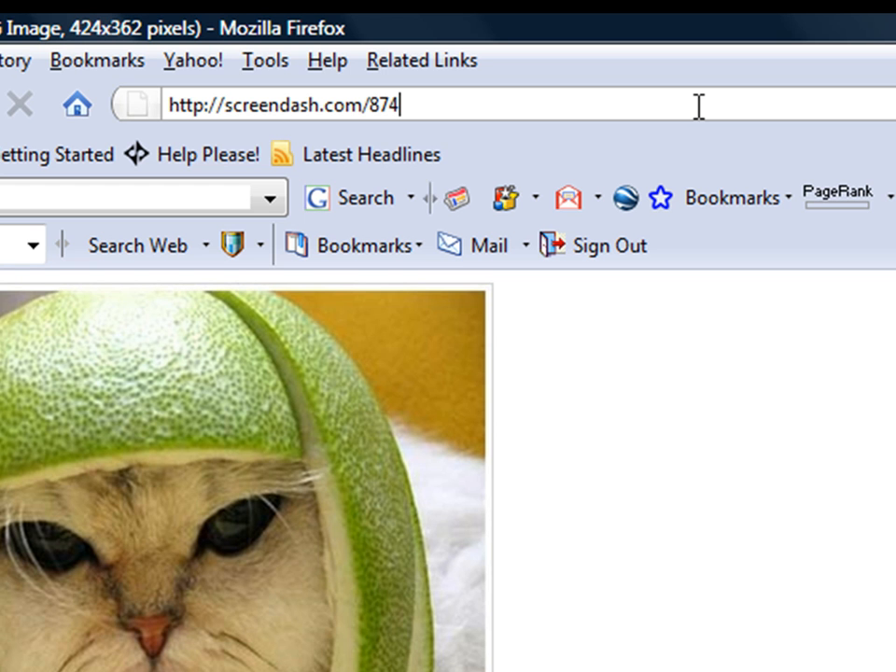
key(Return)
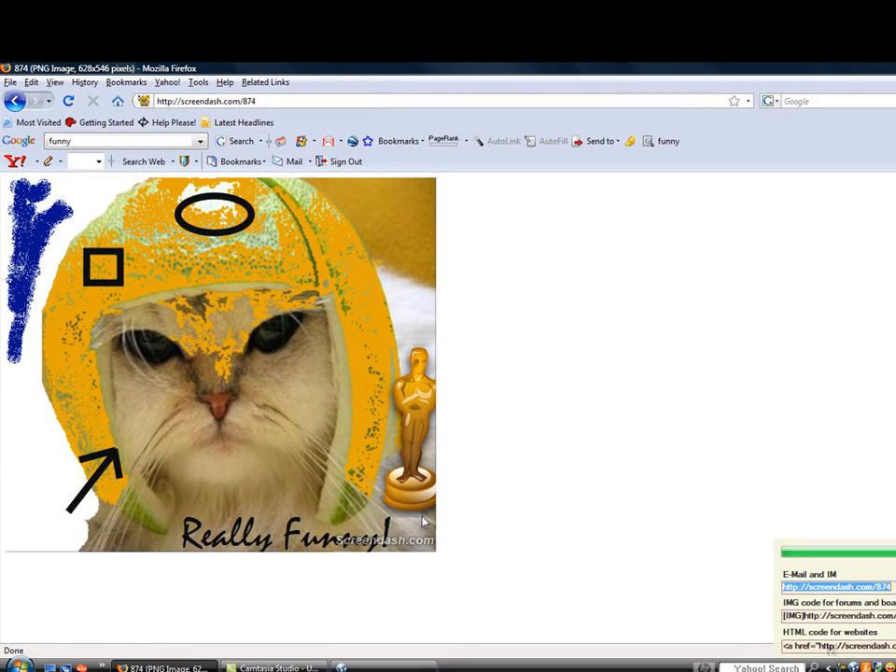
click(407, 669)
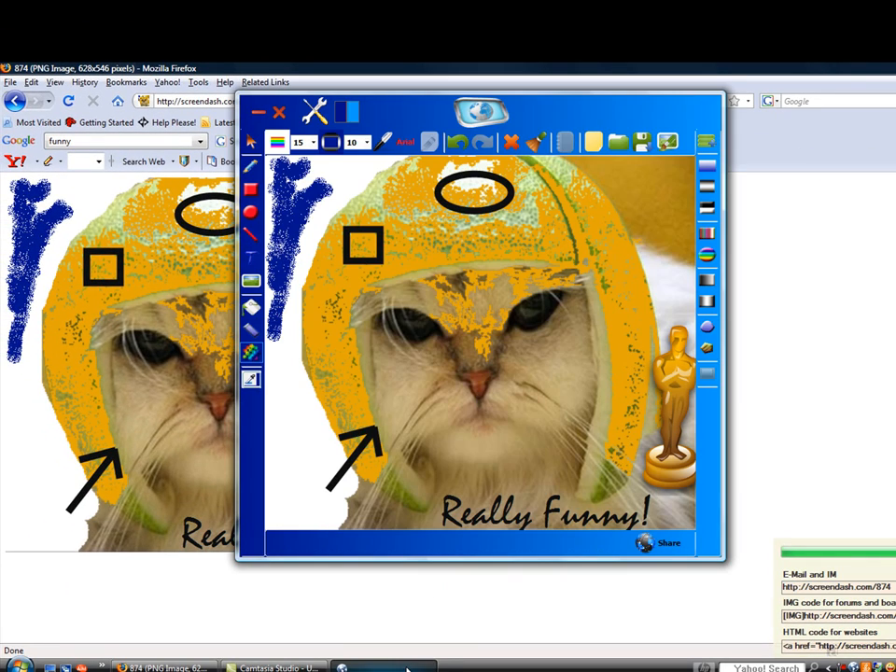